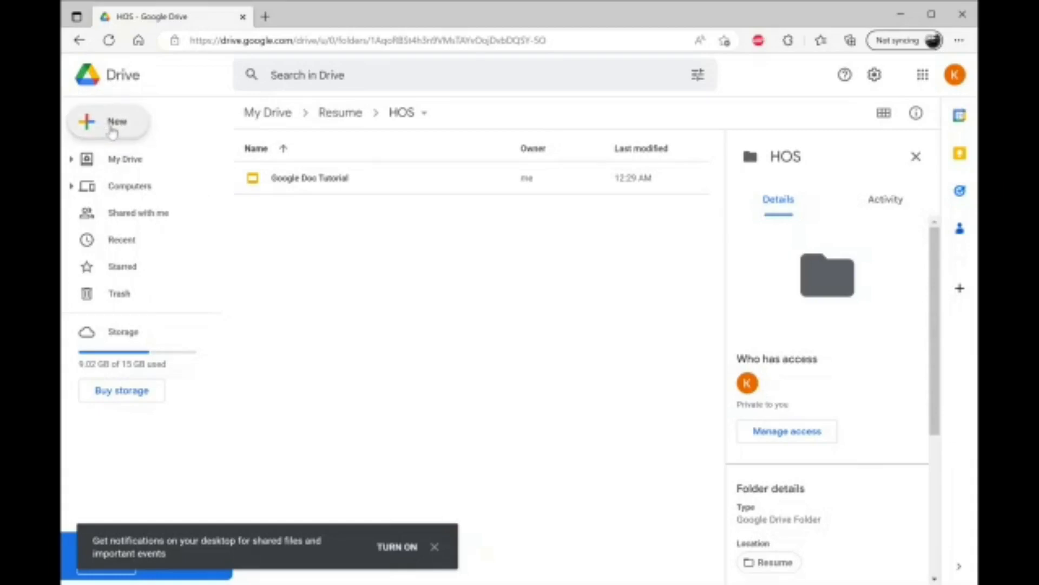
Step: Open the Google Docs template gallery for a new document in the HOS folder
{"action": "left_click", "coordinate": [112, 133]}
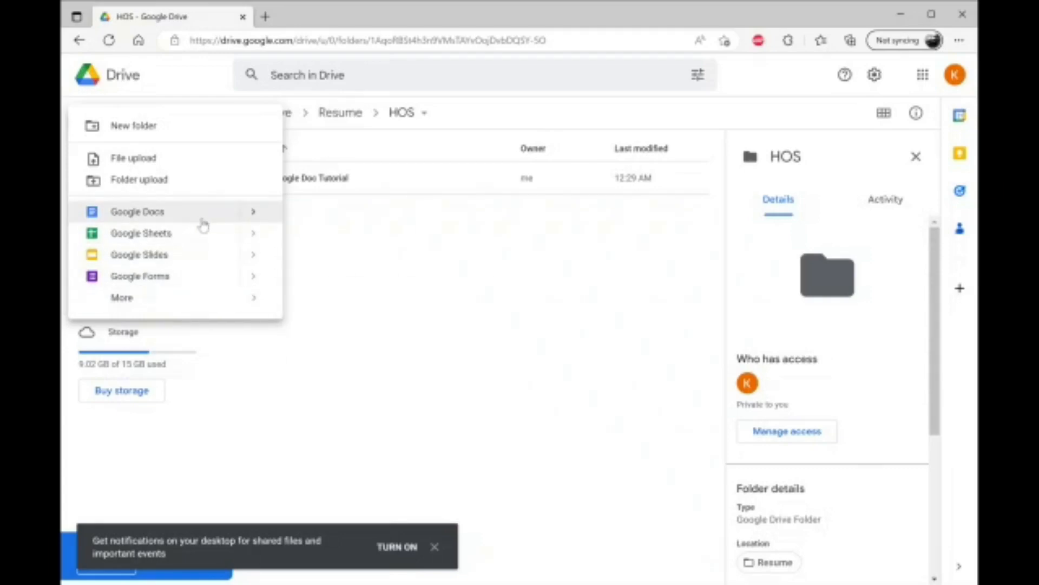
{"action": "mouse_move", "coordinate": [253, 214]}
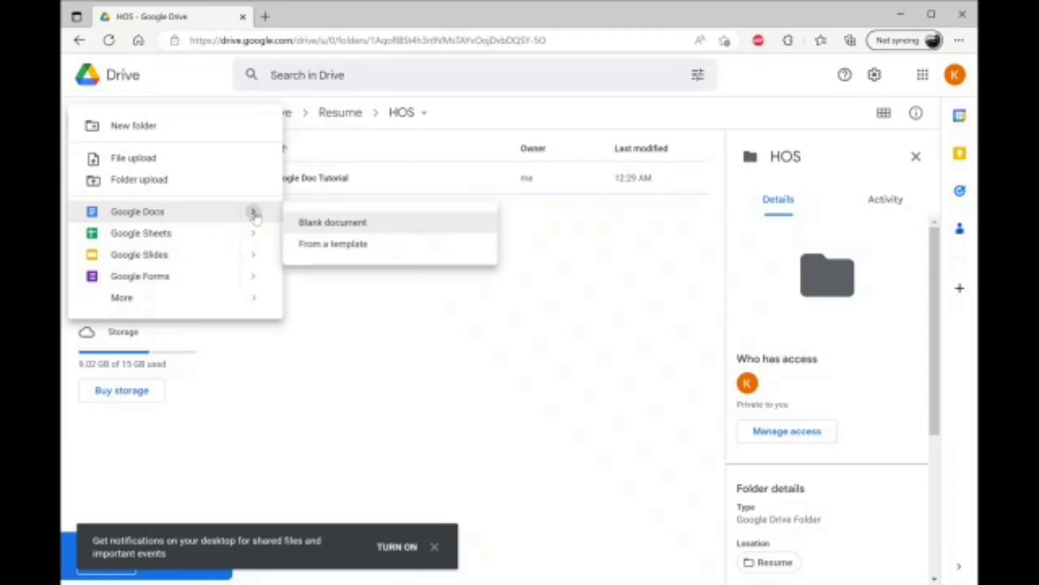
{"action": "left_click", "coordinate": [329, 245]}
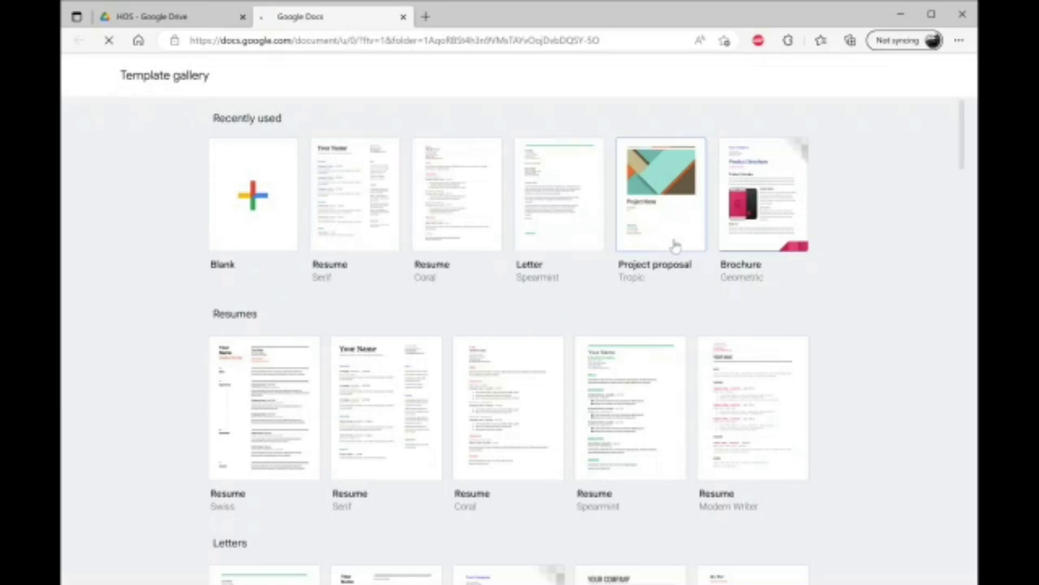
Step: Look through the resume, letter, personal and work templates and create a Blank document
{"action": "scroll", "coordinate": [675, 245], "scroll_direction": "down", "scroll_amount": 1}
{"action": "scroll", "coordinate": [725, 225], "scroll_direction": "down", "scroll_amount": 1}
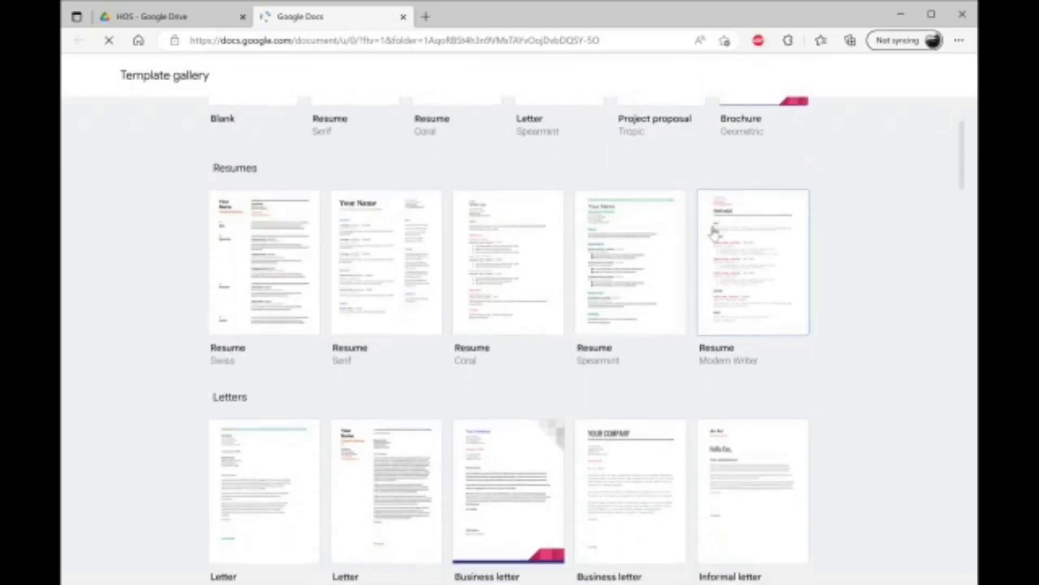
{"action": "scroll", "coordinate": [716, 233], "scroll_direction": "down", "scroll_amount": 4}
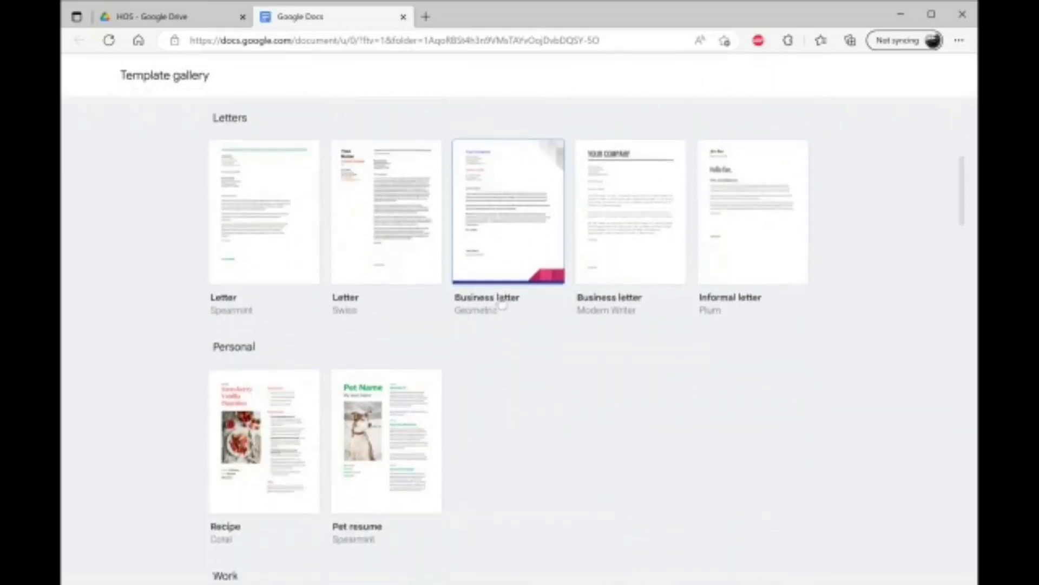
{"action": "scroll", "coordinate": [500, 298], "scroll_direction": "down", "scroll_amount": 6}
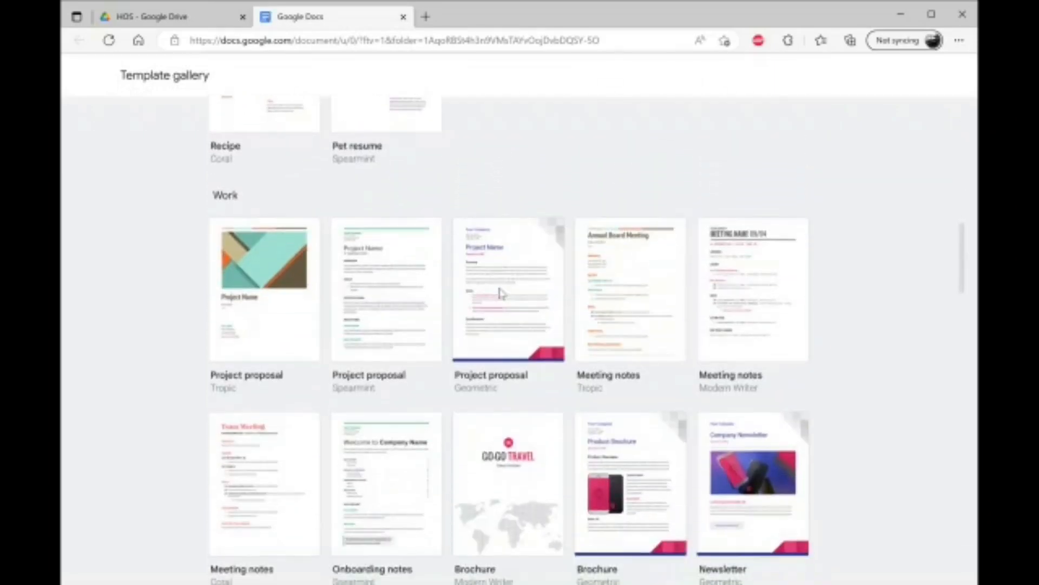
{"action": "scroll", "coordinate": [501, 293], "scroll_direction": "up", "scroll_amount": 10}
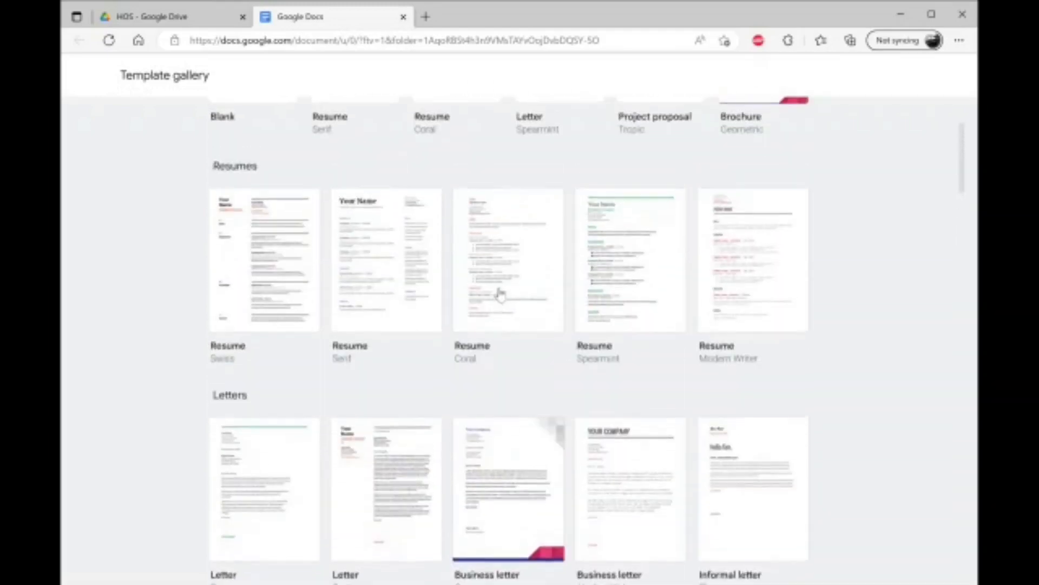
{"action": "scroll", "coordinate": [498, 295], "scroll_direction": "up", "scroll_amount": 3}
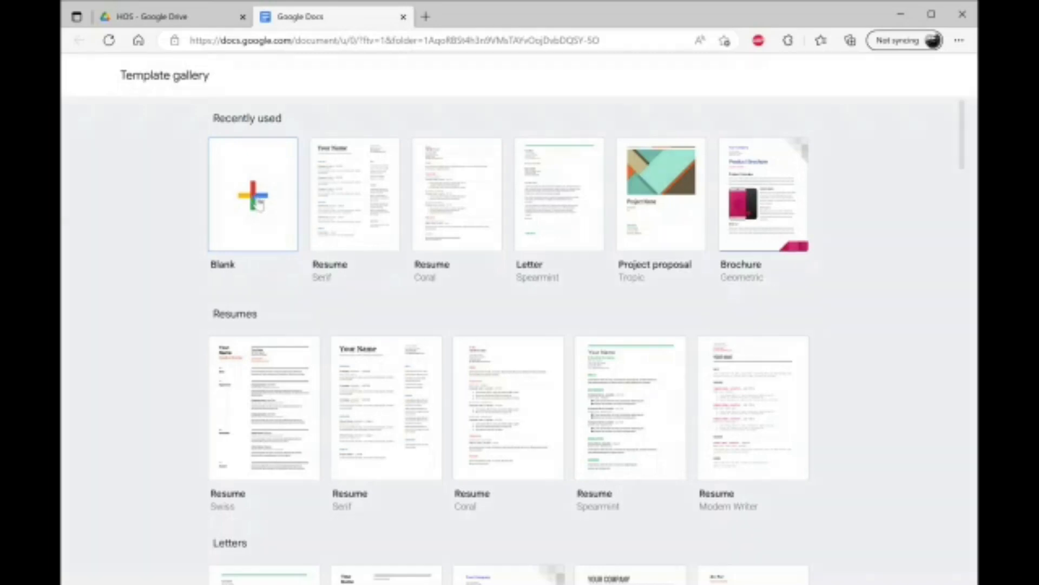
{"action": "left_click", "coordinate": [258, 205]}
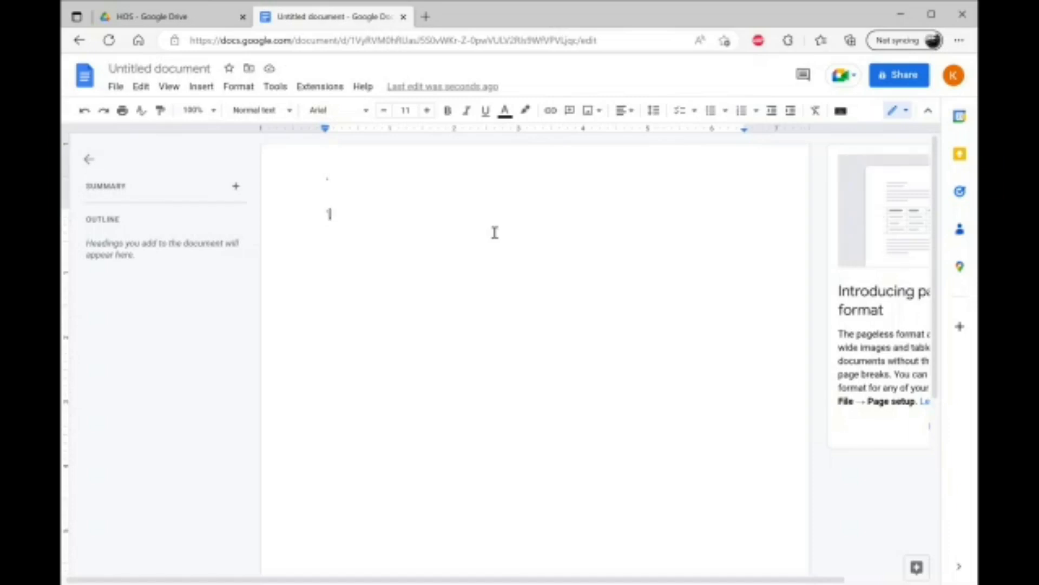
Step: Write "This is my first google doc" in the body and accept the suggested matching text as the document title
{"action": "type", "text": "Th"}
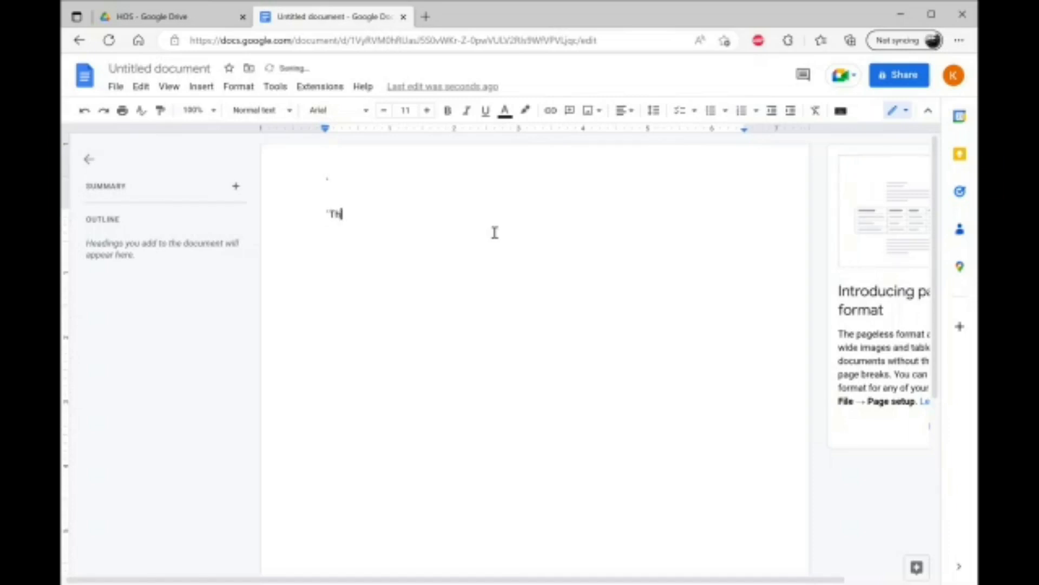
{"action": "type", "text": "is is my first g"}
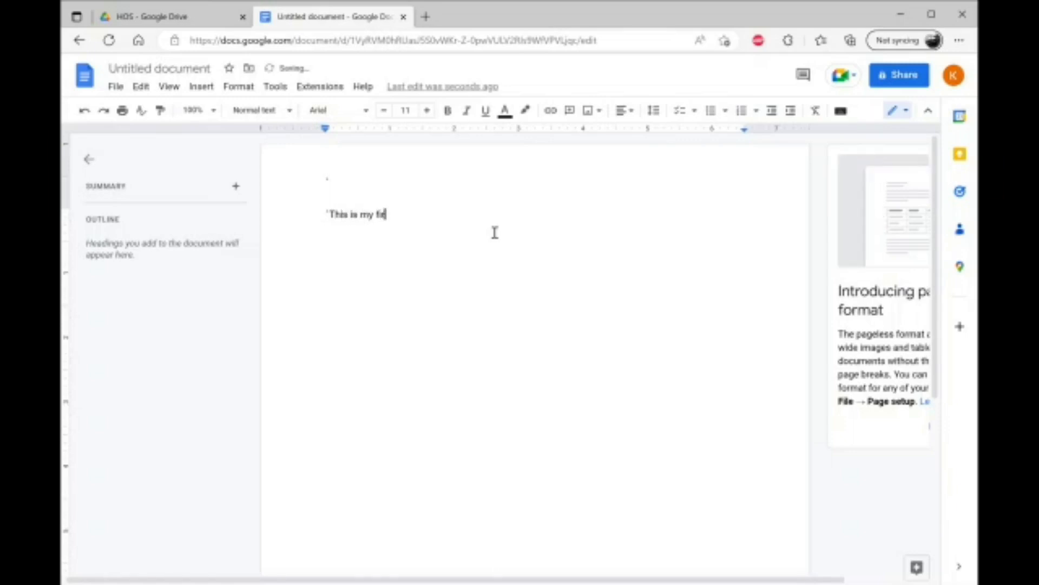
{"action": "type", "text": "oogle "}
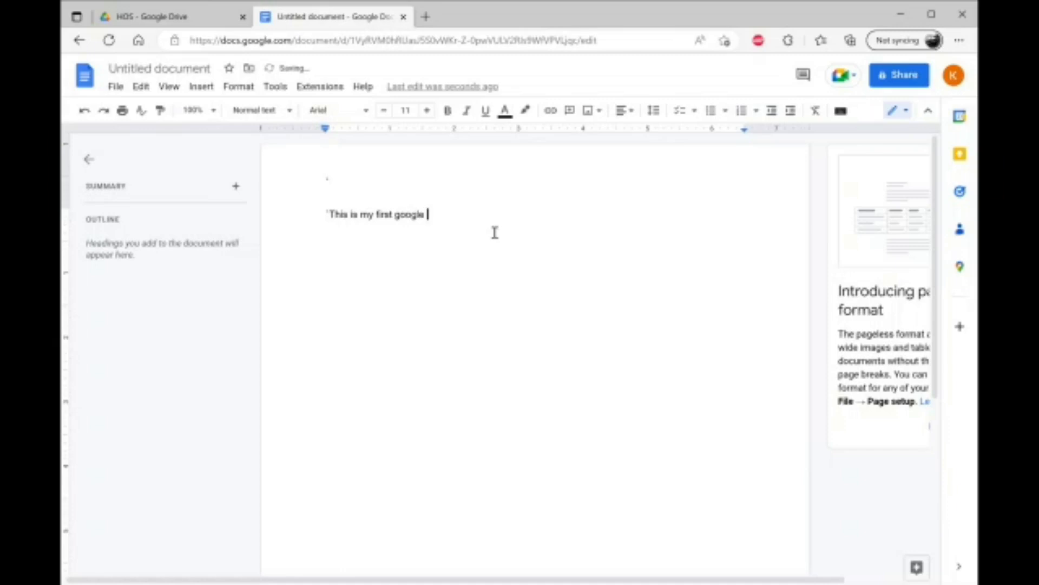
{"action": "type", "text": "doc"}
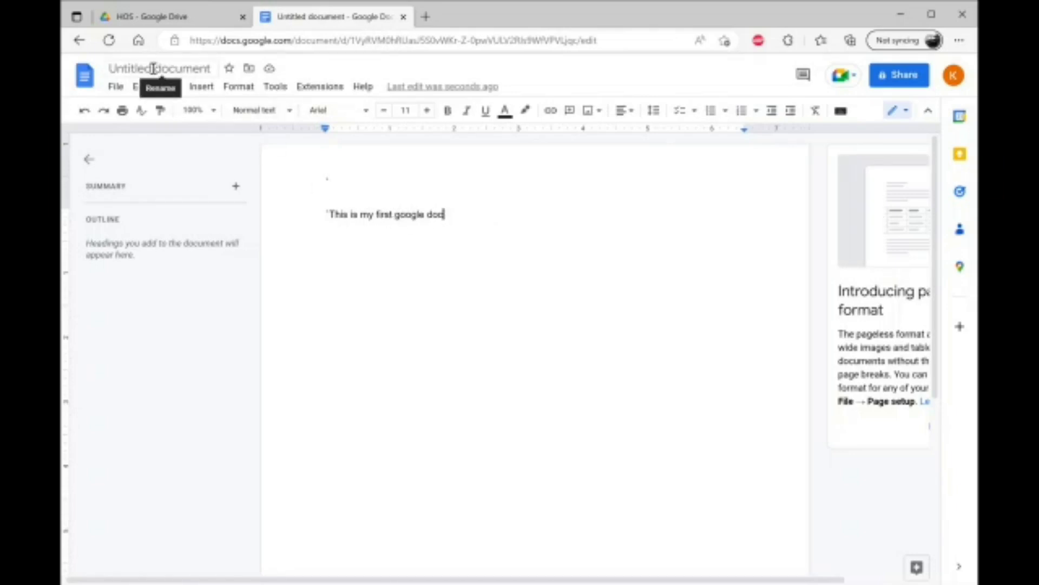
{"action": "left_click", "coordinate": [154, 69]}
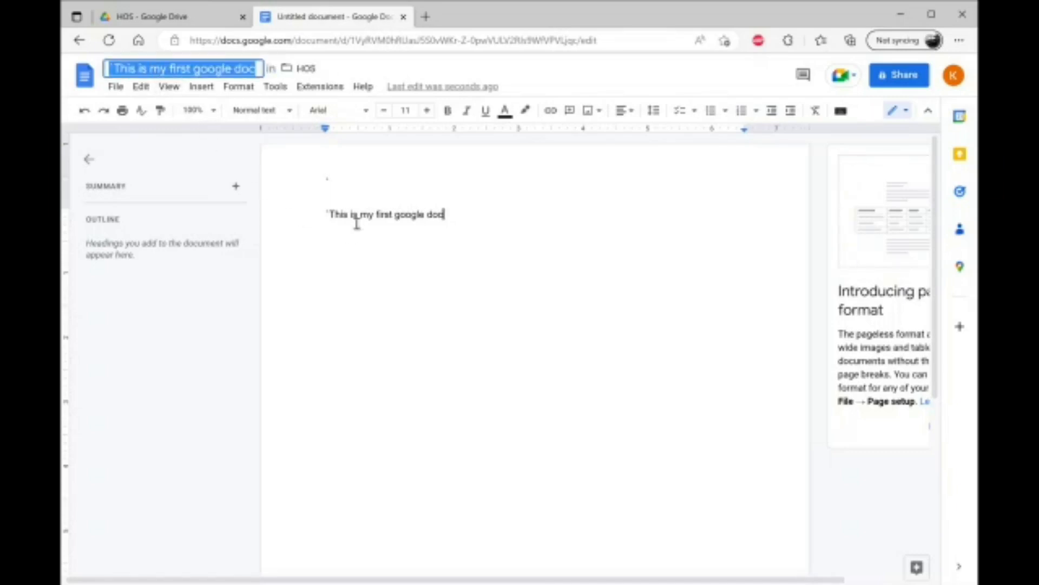
{"action": "key", "text": "Return"}
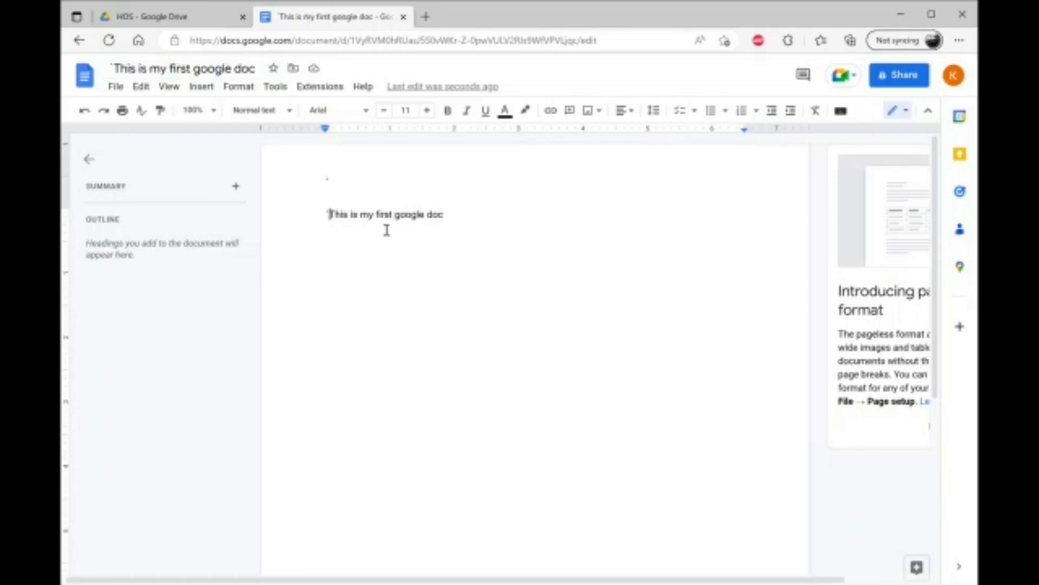
Step: Delete the stray mark in front of the body sentence and place the cursor at the sentence's end
{"action": "key", "text": "BackSpace"}
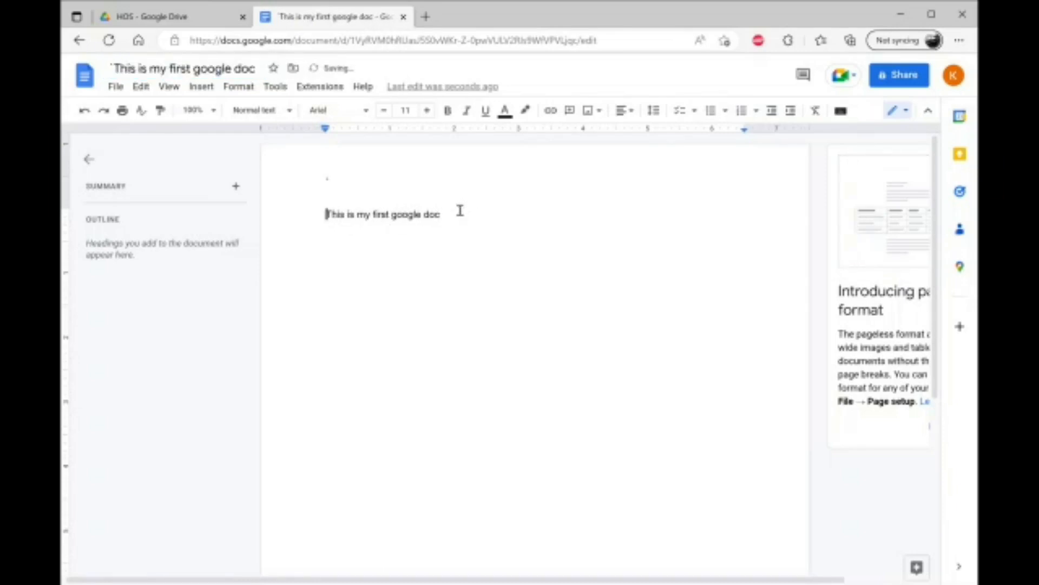
{"action": "double_click", "coordinate": [453, 215]}
{"action": "left_click", "coordinate": [443, 214]}
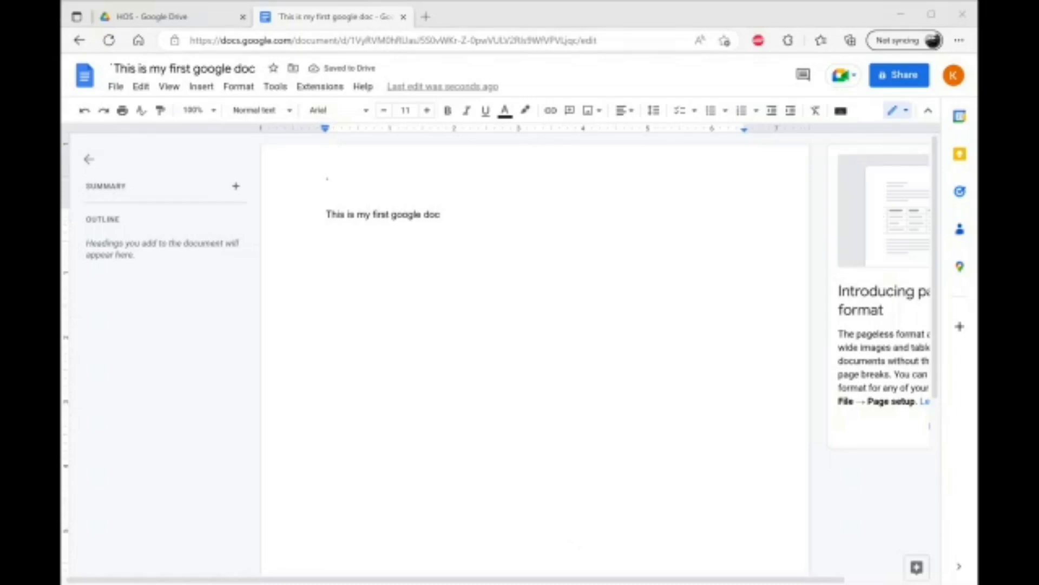
{"action": "left_click", "coordinate": [479, 319]}
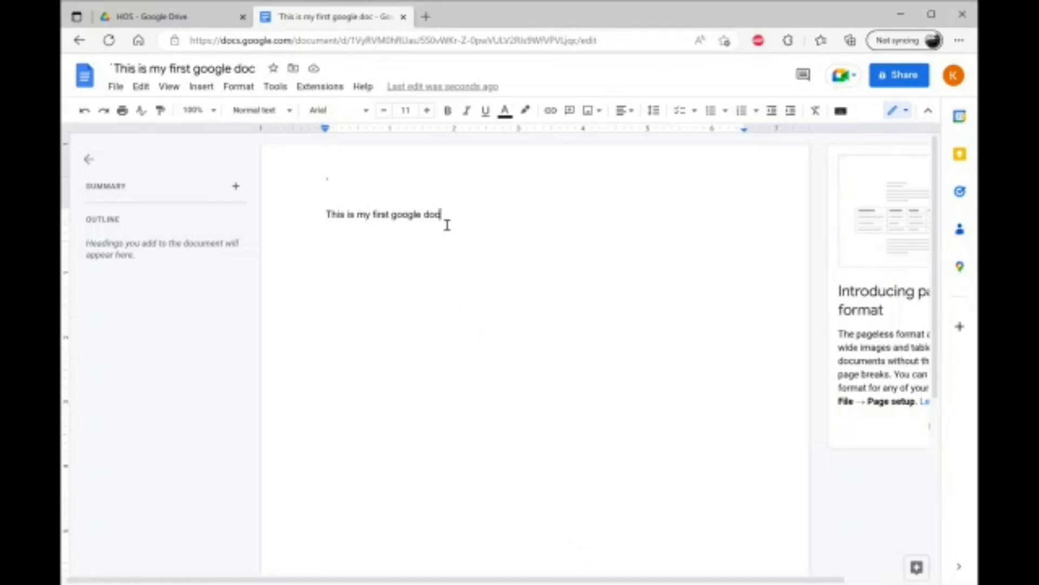
Step: Set the font of the whole sentence "This is my first google doc" to Times New Roman
{"action": "left_click_drag", "start_coordinate": [441, 214], "coordinate": [315, 214]}
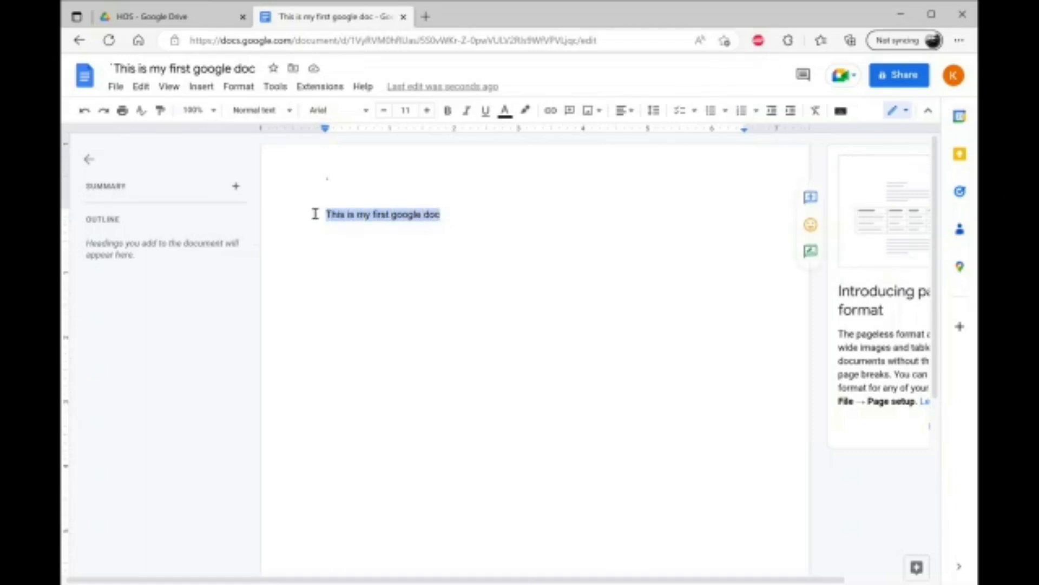
{"action": "left_click", "coordinate": [356, 117]}
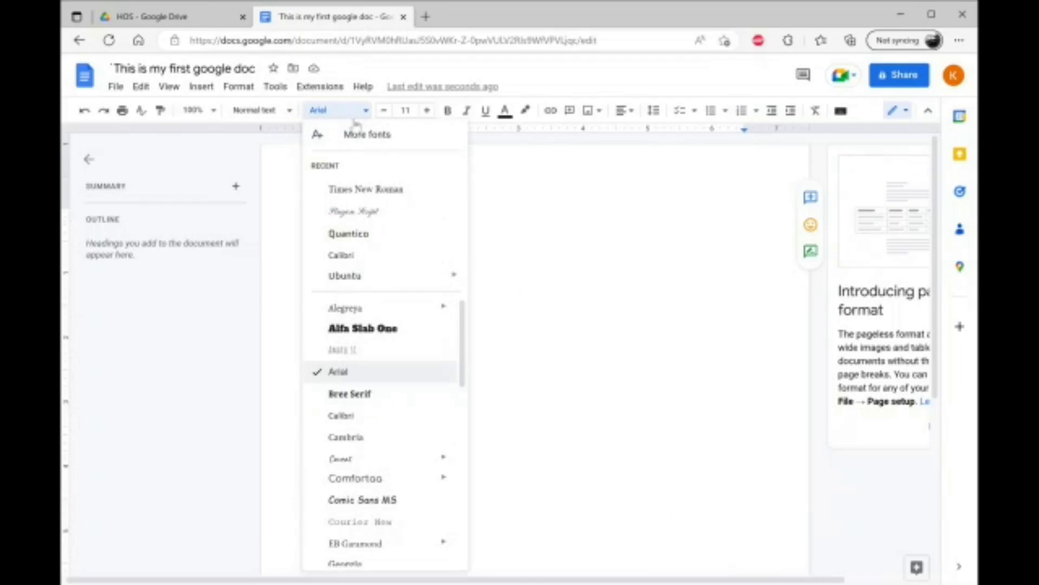
{"action": "scroll", "coordinate": [385, 400], "scroll_direction": "down", "scroll_amount": 2}
{"action": "scroll", "coordinate": [387, 411], "scroll_direction": "down", "scroll_amount": 1}
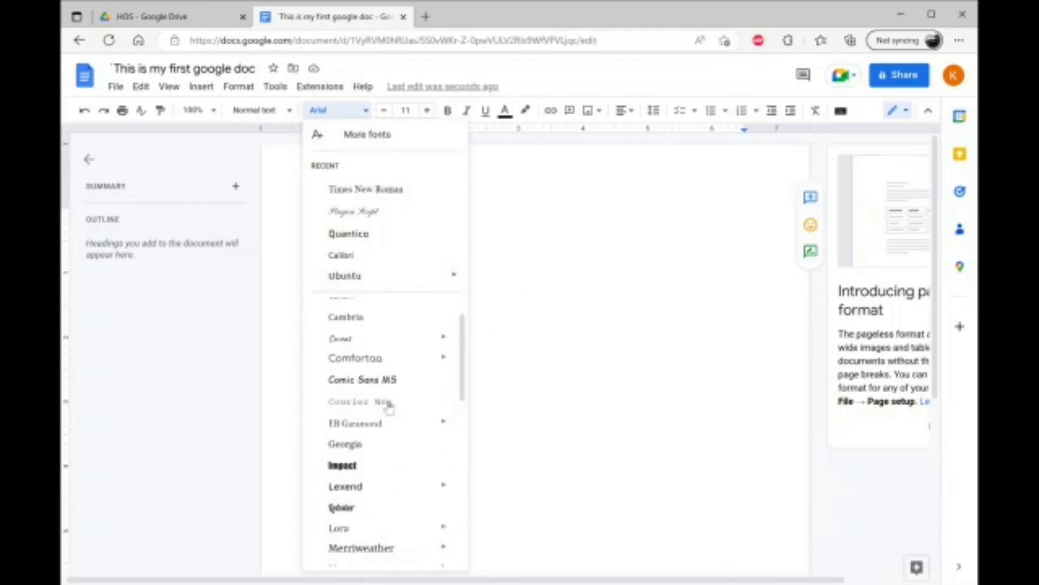
{"action": "scroll", "coordinate": [402, 436], "scroll_direction": "down", "scroll_amount": 3}
{"action": "scroll", "coordinate": [401, 439], "scroll_direction": "down", "scroll_amount": 3}
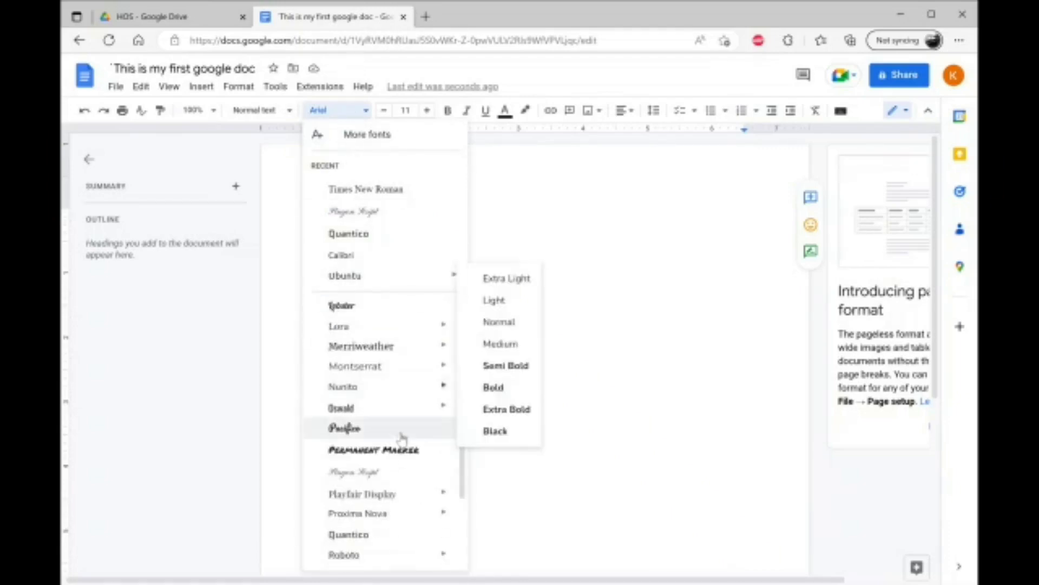
{"action": "scroll", "coordinate": [406, 446], "scroll_direction": "down", "scroll_amount": 1}
{"action": "scroll", "coordinate": [407, 449], "scroll_direction": "down", "scroll_amount": 2}
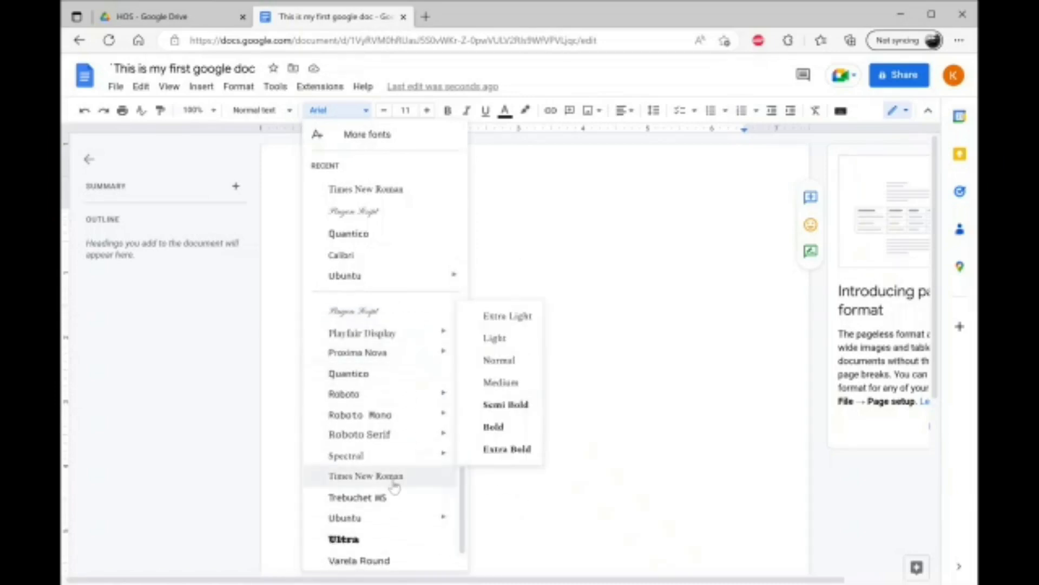
{"action": "left_click", "coordinate": [394, 481]}
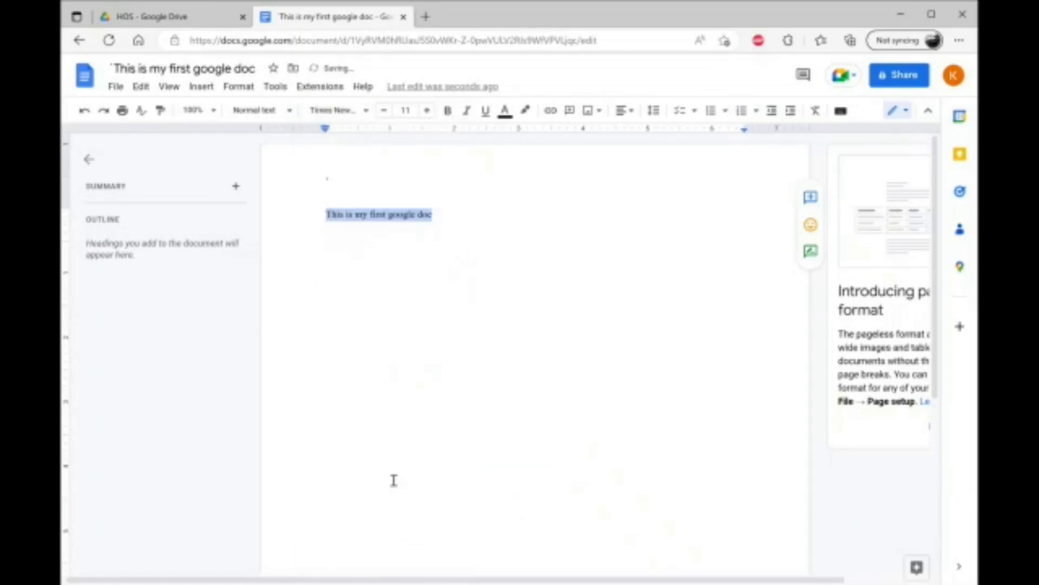
Step: Set the font size of the whole sentence to 30 and clear the selection
{"action": "left_click", "coordinate": [430, 219]}
{"action": "left_click_drag", "start_coordinate": [440, 217], "coordinate": [327, 215]}
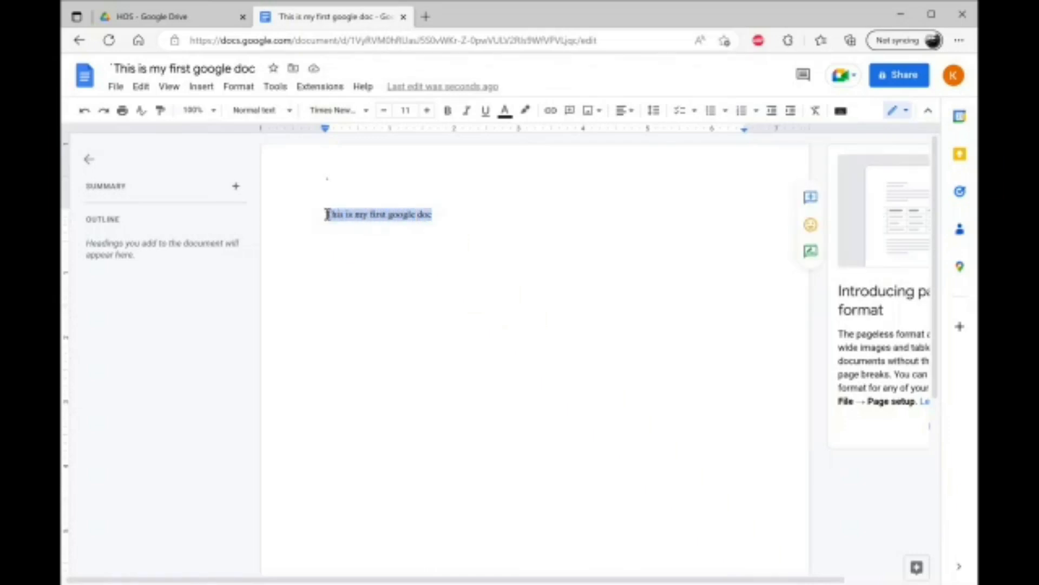
{"action": "left_click", "coordinate": [406, 111]}
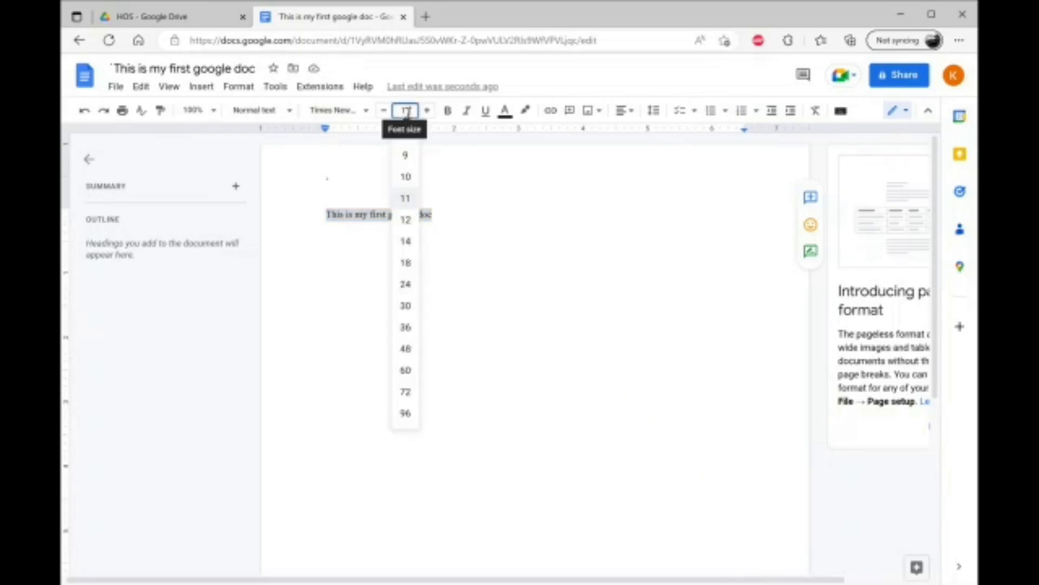
{"action": "left_click", "coordinate": [406, 307]}
{"action": "left_click", "coordinate": [522, 232]}
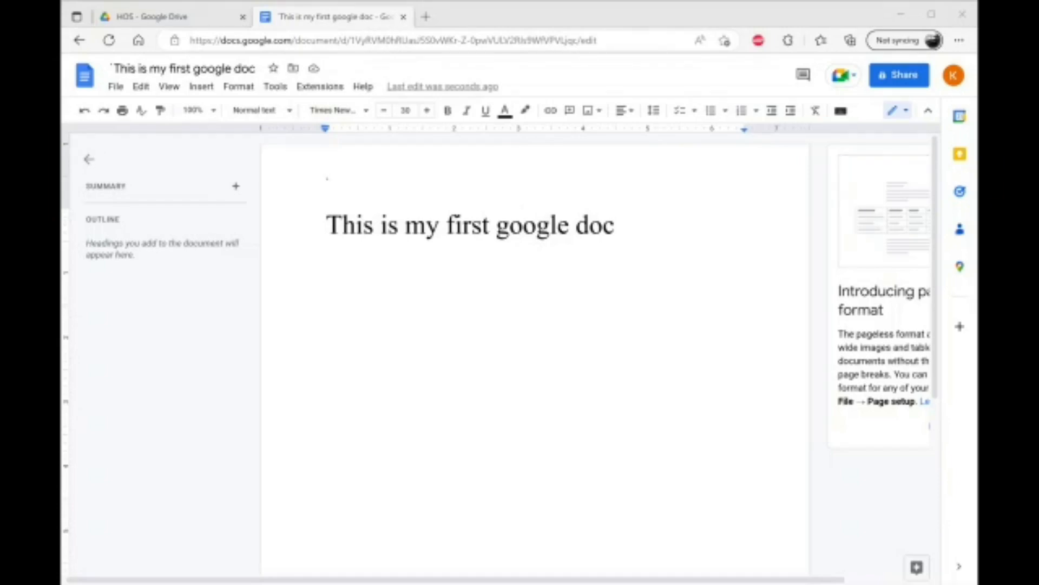
Step: Try bold formatting on the whole sentence and undo it
{"action": "left_click", "coordinate": [518, 225]}
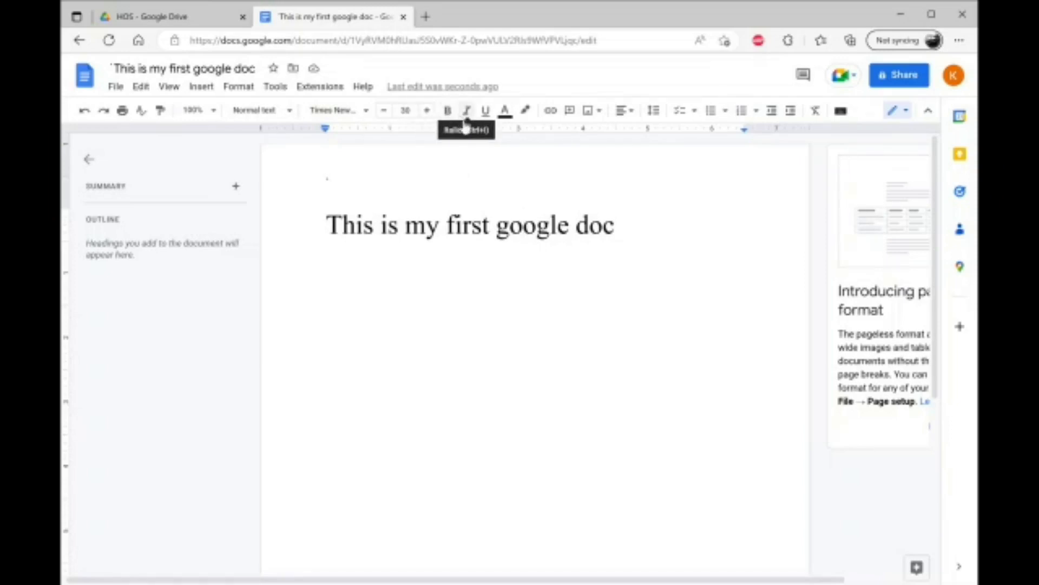
{"action": "left_click_drag", "start_coordinate": [615, 226], "coordinate": [325, 228]}
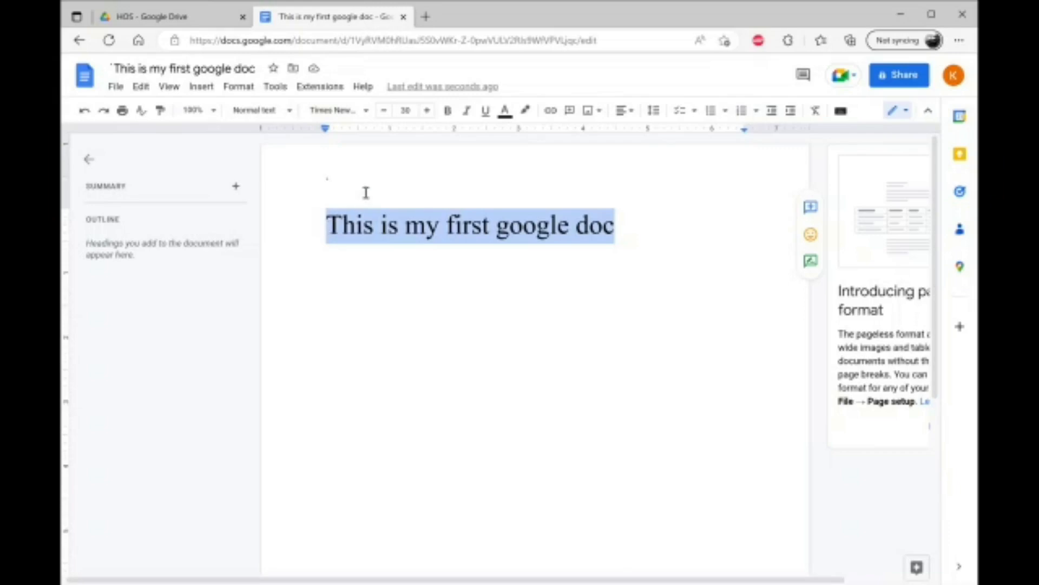
{"action": "left_click", "coordinate": [449, 113]}
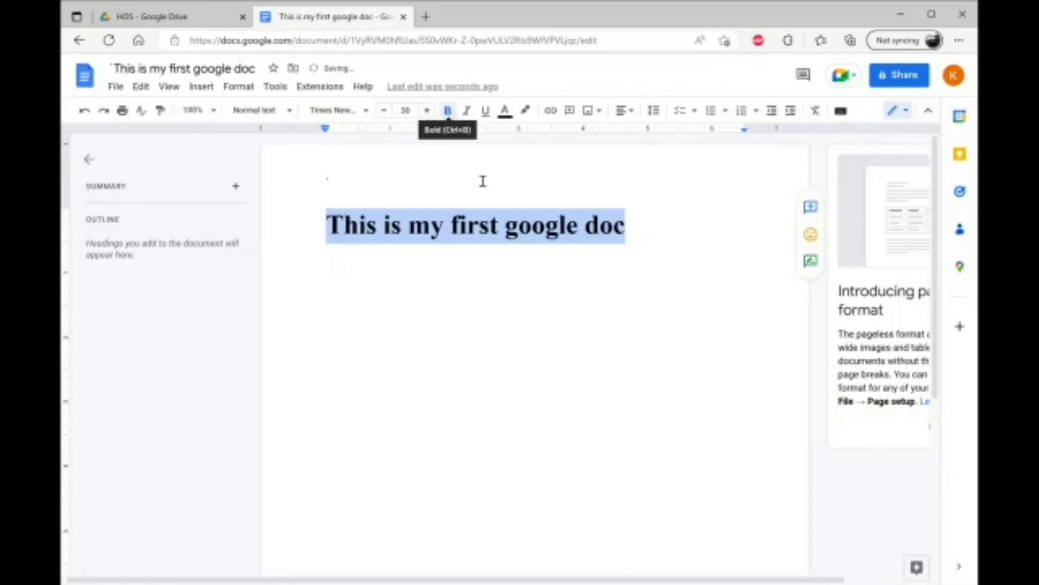
{"action": "left_click", "coordinate": [628, 226]}
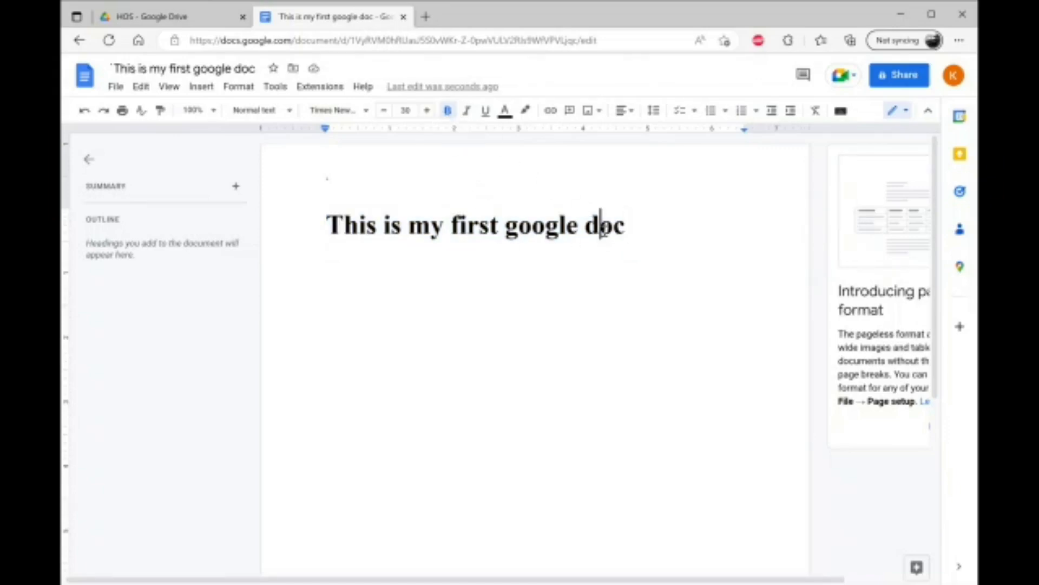
{"action": "key", "text": "ctrl+z"}
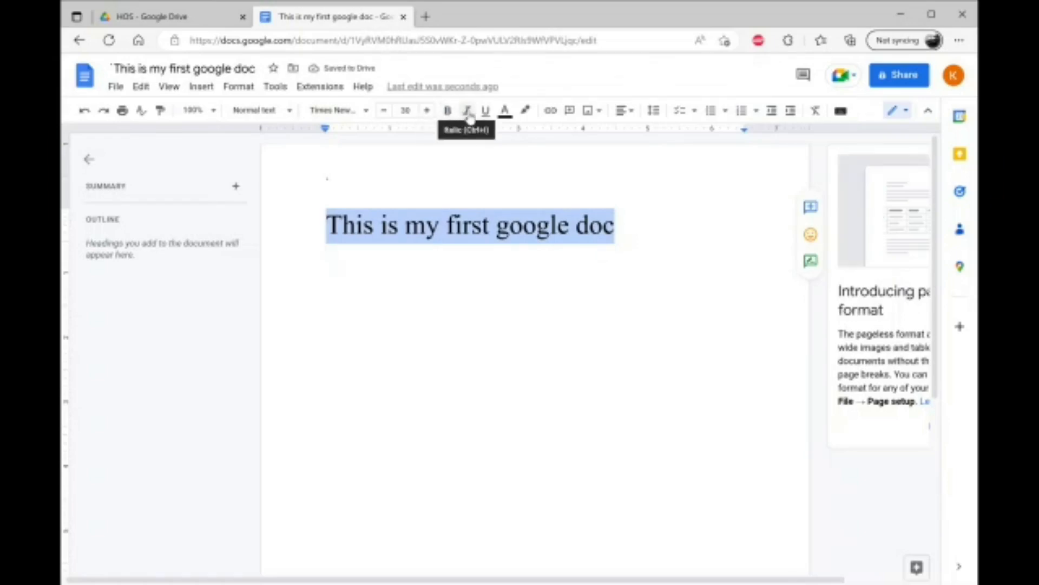
Step: Try italic on the selected sentence, remove it again, and underline the sentence instead
{"action": "left_click", "coordinate": [469, 113]}
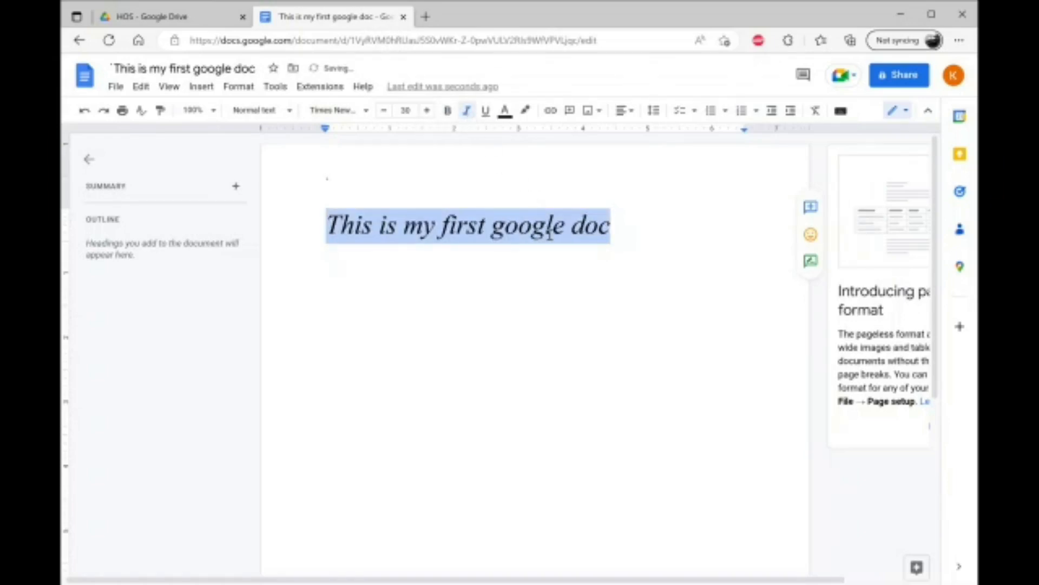
{"action": "left_click", "coordinate": [467, 111]}
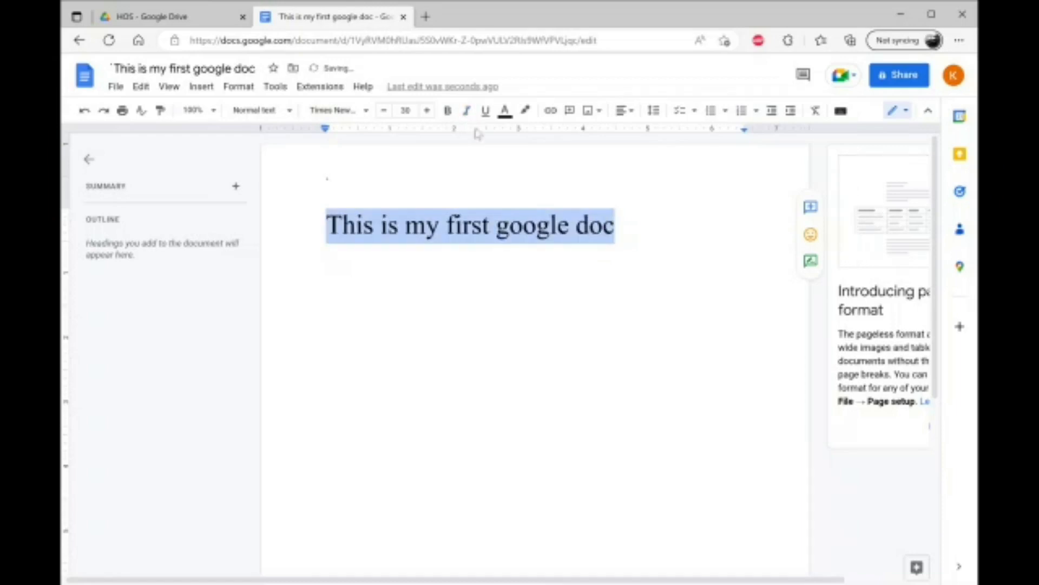
{"action": "left_click", "coordinate": [487, 112]}
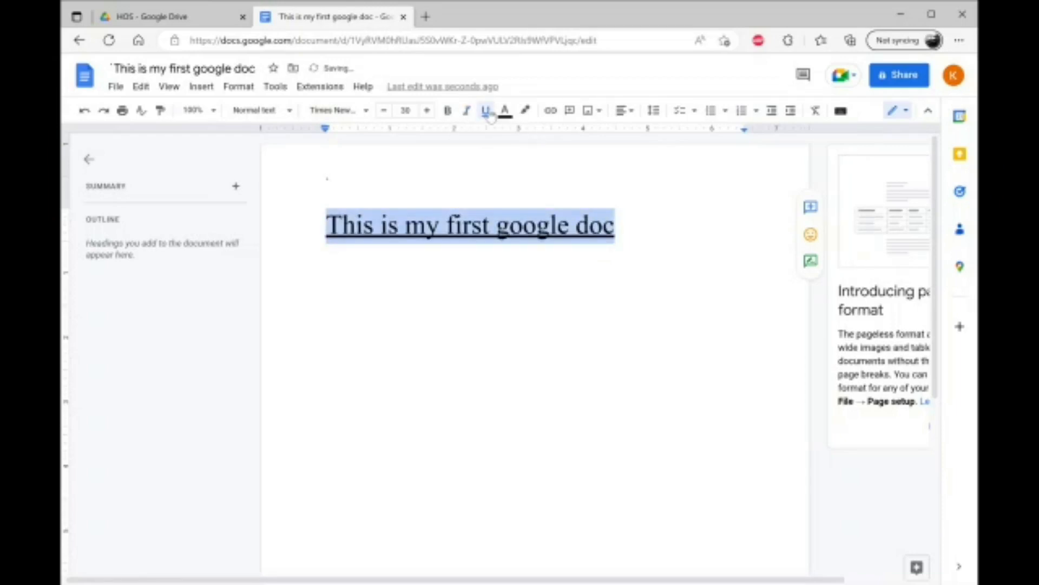
Step: Remove the underline from the sentence "This is my first google doc" and set its text color to cornflower blue
{"action": "left_click", "coordinate": [487, 112]}
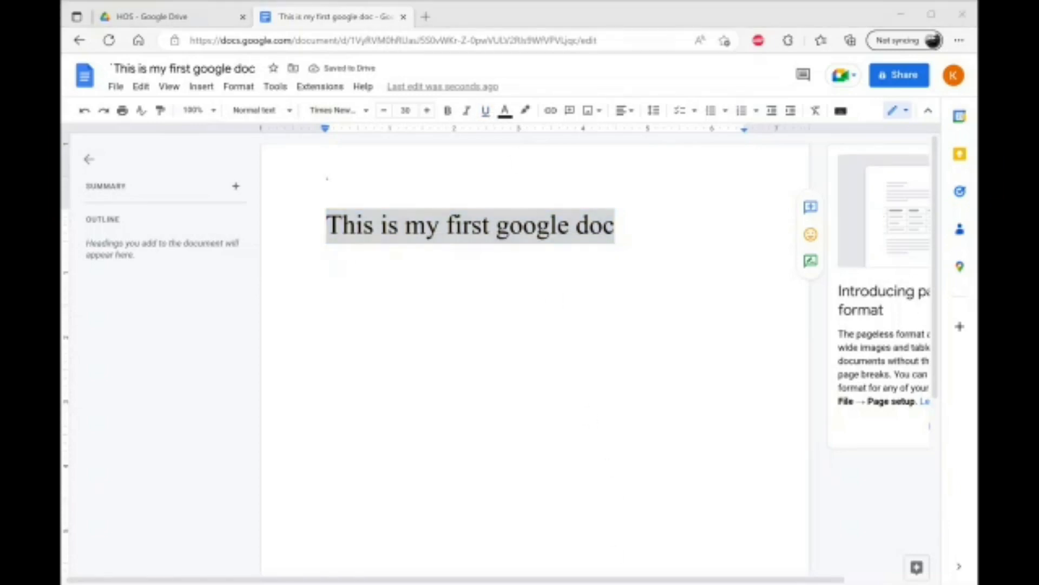
{"action": "left_click", "coordinate": [607, 225]}
{"action": "left_click_drag", "start_coordinate": [615, 225], "coordinate": [324, 225]}
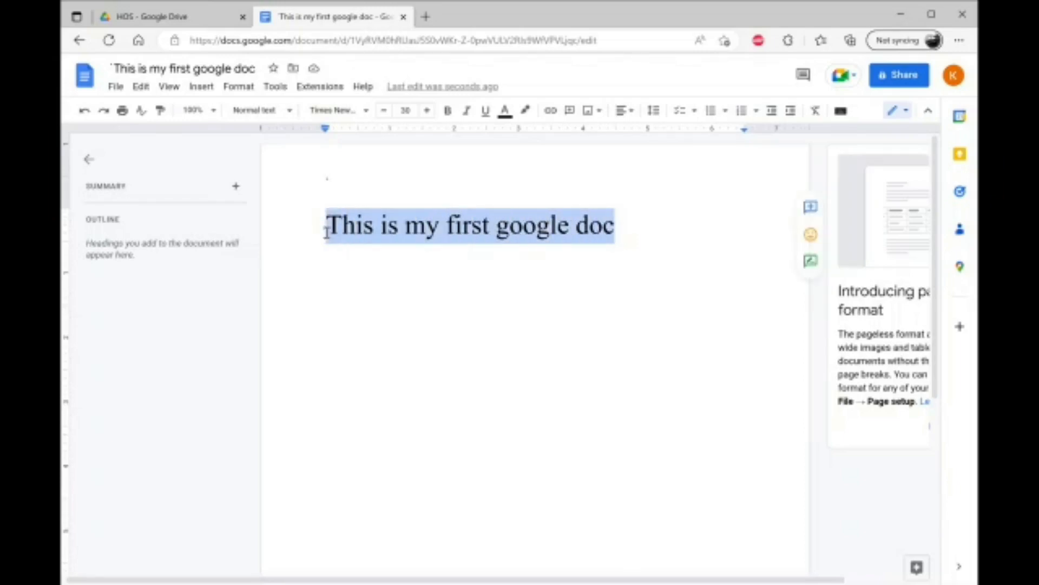
{"action": "left_click", "coordinate": [506, 111]}
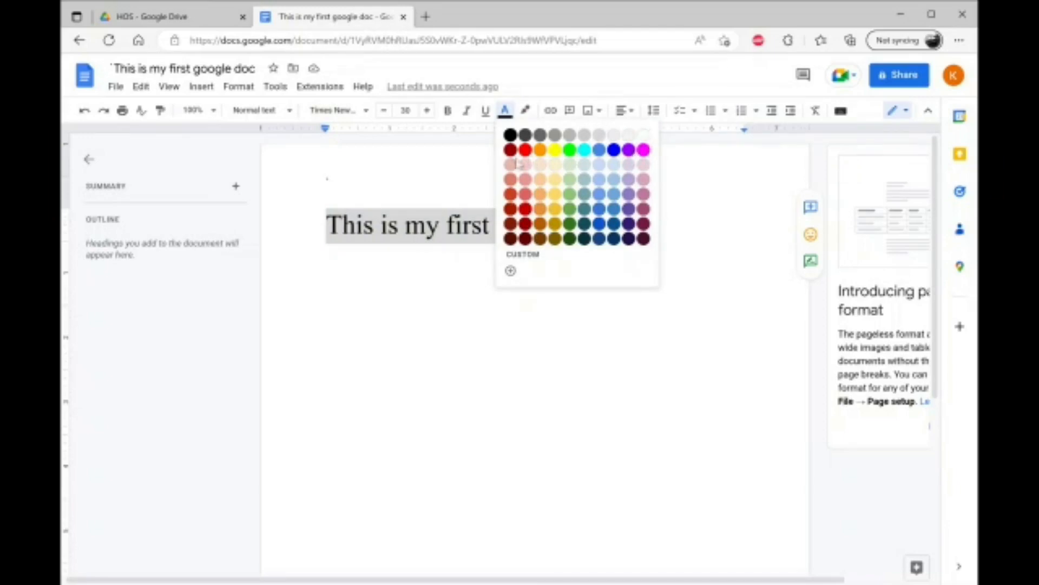
{"action": "left_click", "coordinate": [600, 152]}
{"action": "left_click", "coordinate": [591, 224]}
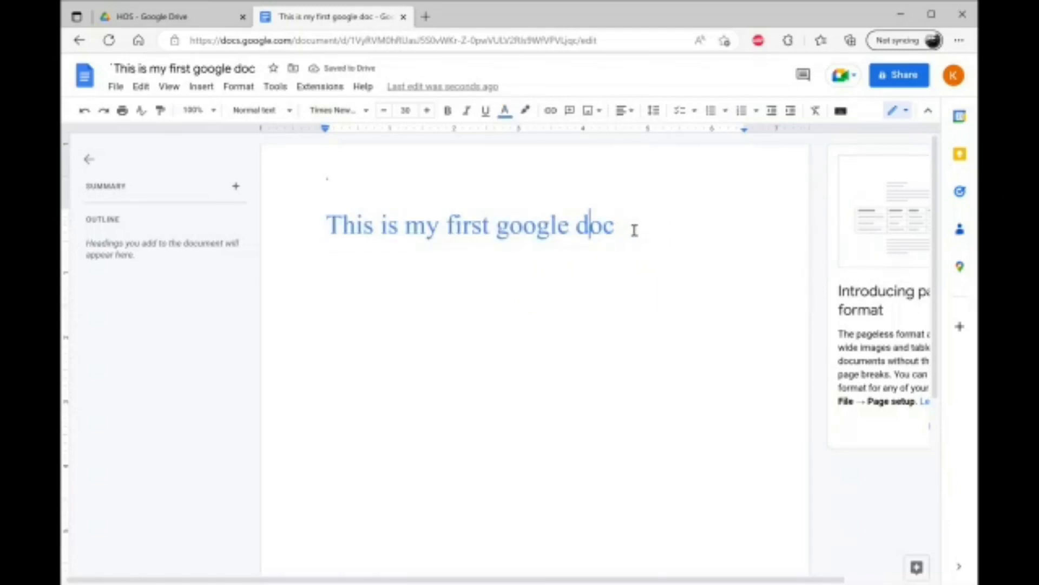
Step: Set the text color of the whole sentence back to black and clear the selection
{"action": "left_click_drag", "start_coordinate": [633, 227], "coordinate": [329, 226]}
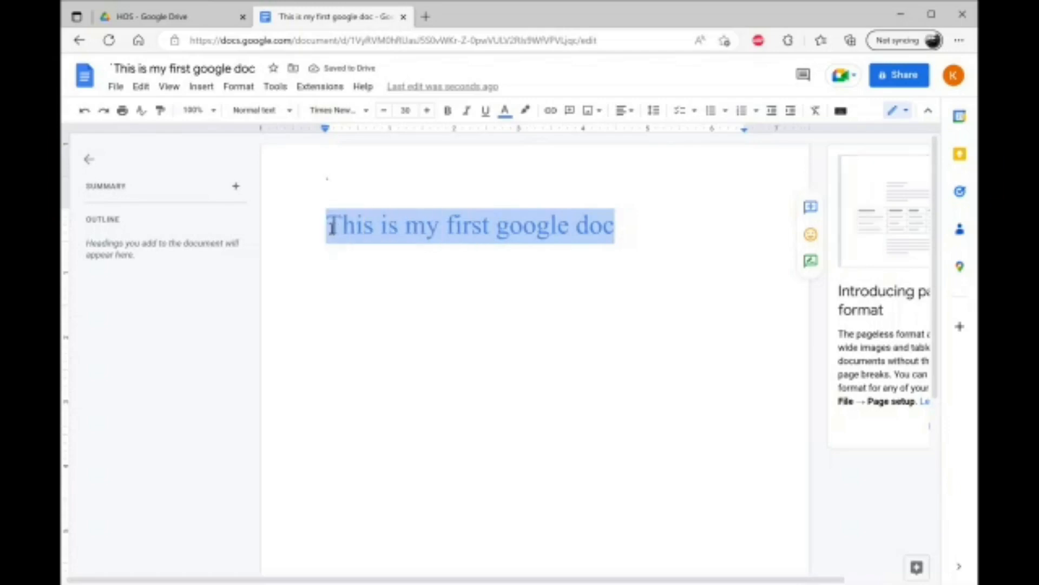
{"action": "left_click", "coordinate": [526, 111]}
{"action": "left_click", "coordinate": [505, 111]}
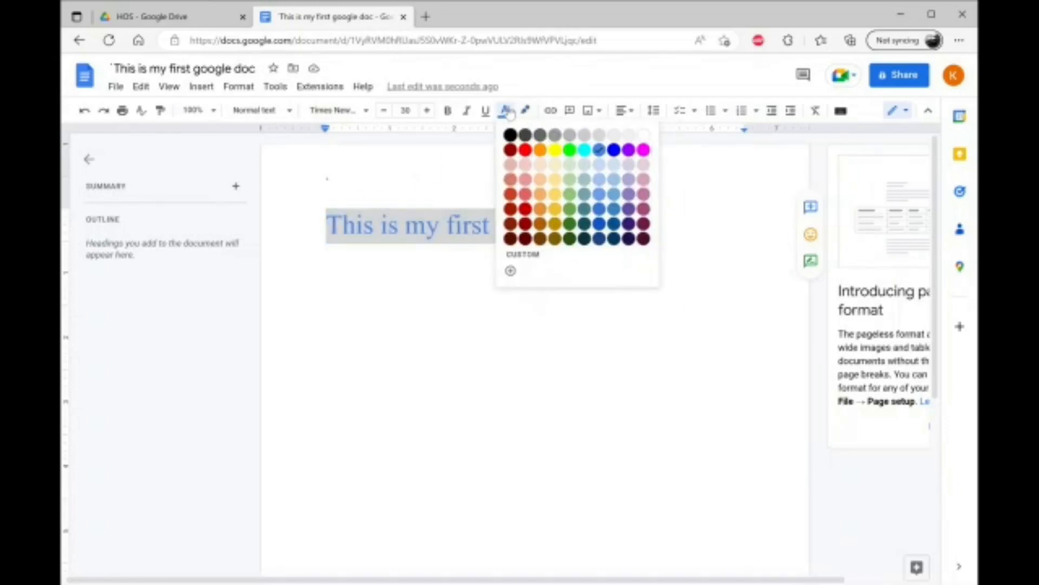
{"action": "left_click", "coordinate": [511, 135]}
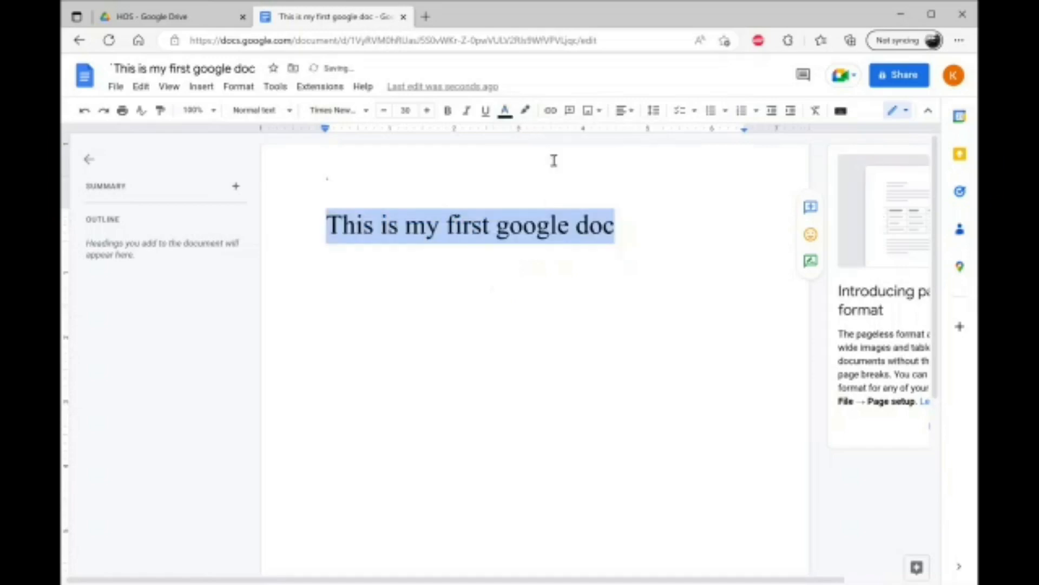
{"action": "left_click", "coordinate": [590, 225]}
Step: Highlight the whole sentence "This is my first google doc" in purple
{"action": "left_click_drag", "start_coordinate": [611, 228], "coordinate": [488, 230]}
{"action": "left_click_drag", "start_coordinate": [323, 226], "coordinate": [322, 227]}
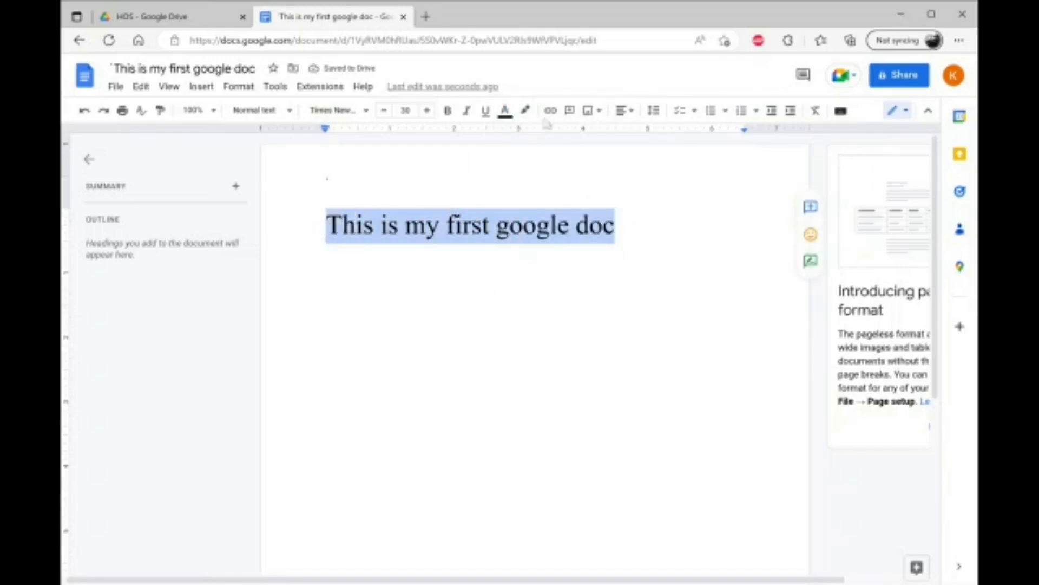
{"action": "left_click", "coordinate": [525, 110]}
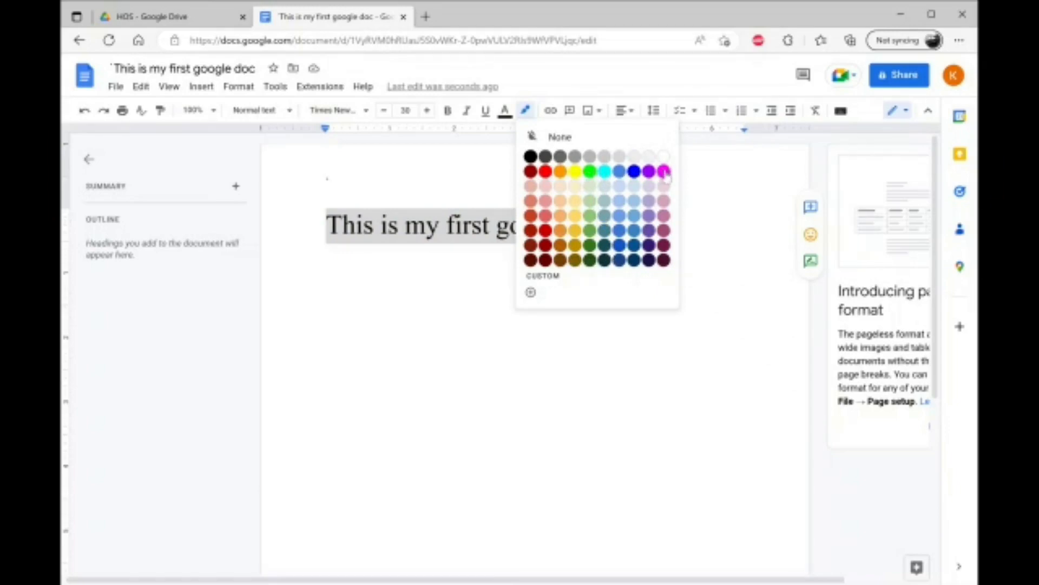
{"action": "left_click", "coordinate": [649, 171]}
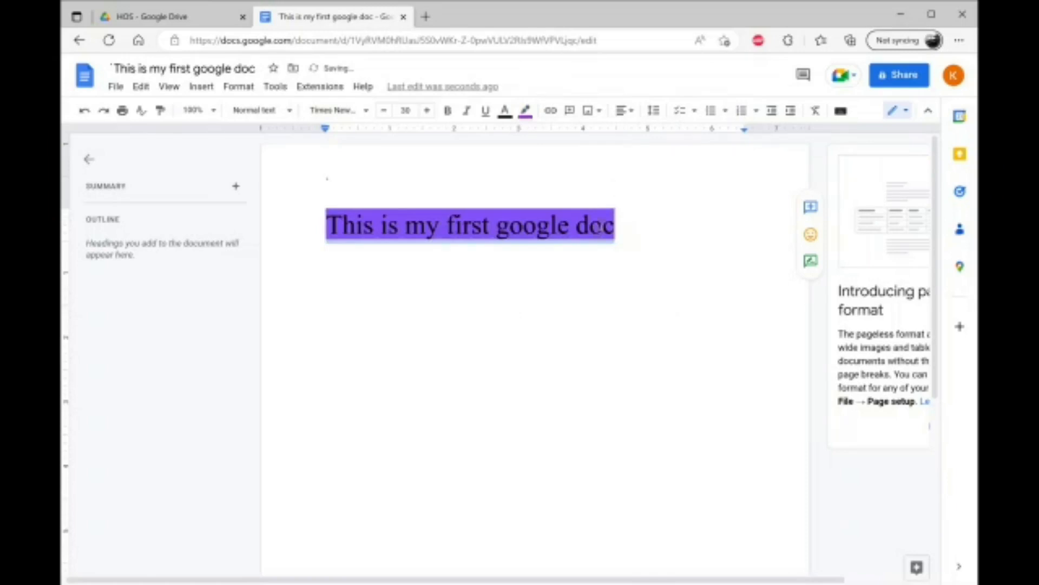
{"action": "left_click", "coordinate": [590, 233]}
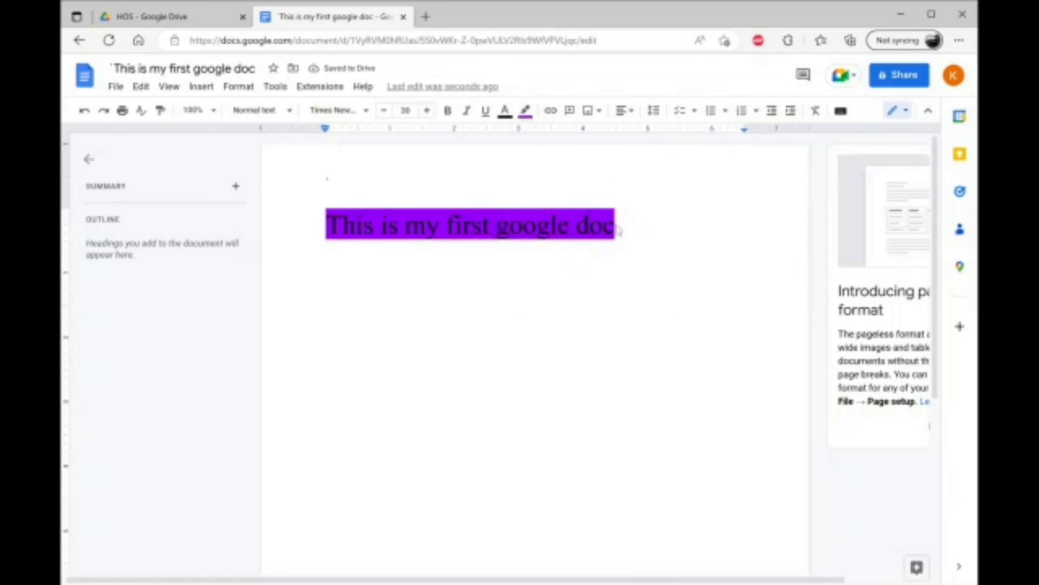
Step: Try a black highlight on the whole sentence and undo the highlighting
{"action": "left_click_drag", "start_coordinate": [615, 227], "coordinate": [327, 226]}
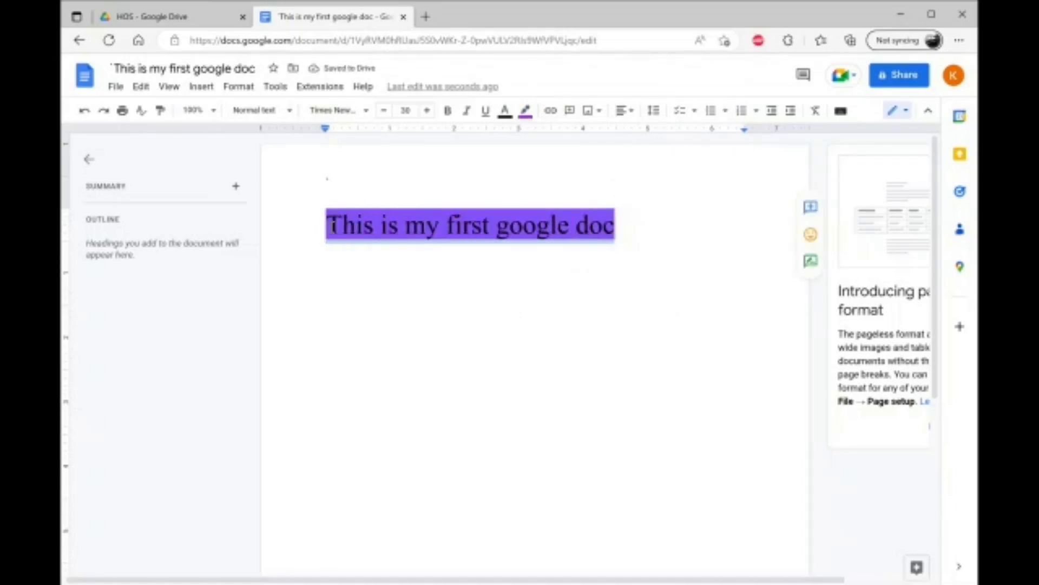
{"action": "left_click", "coordinate": [525, 111]}
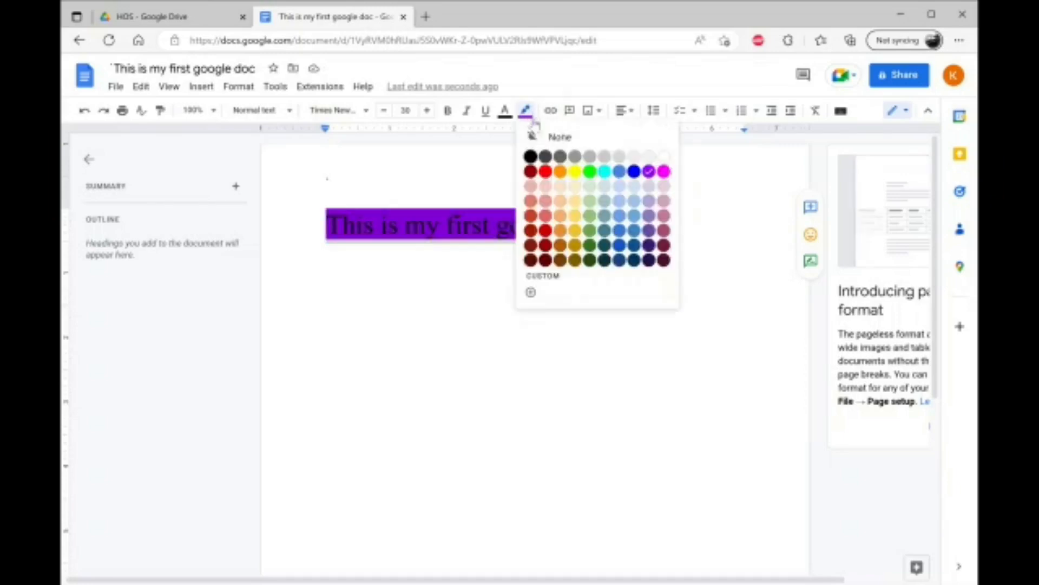
{"action": "left_click", "coordinate": [530, 157]}
{"action": "left_click", "coordinate": [489, 294]}
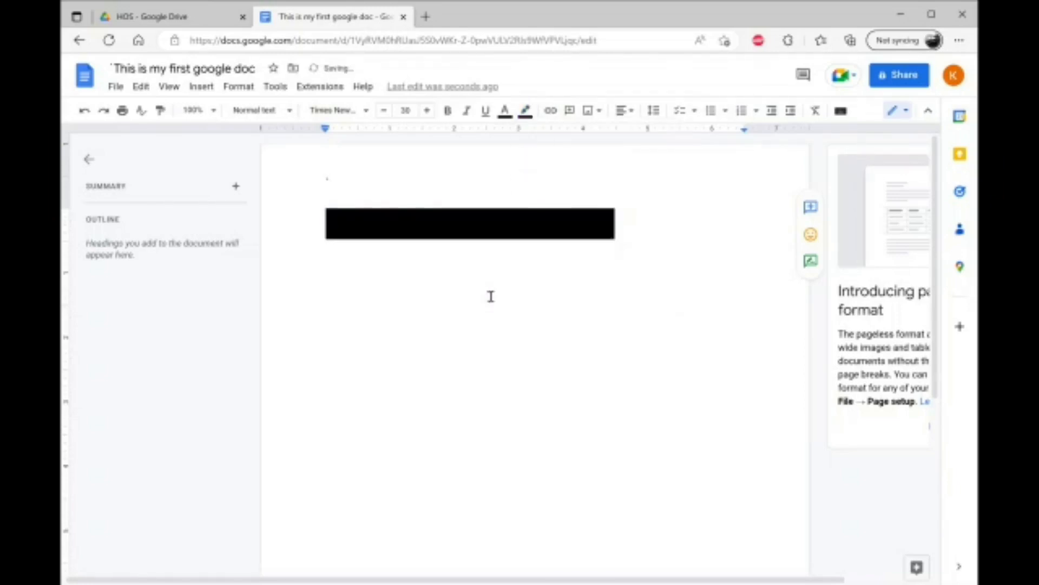
{"action": "triple_click", "coordinate": [566, 236]}
{"action": "key", "text": "ctrl+z"}
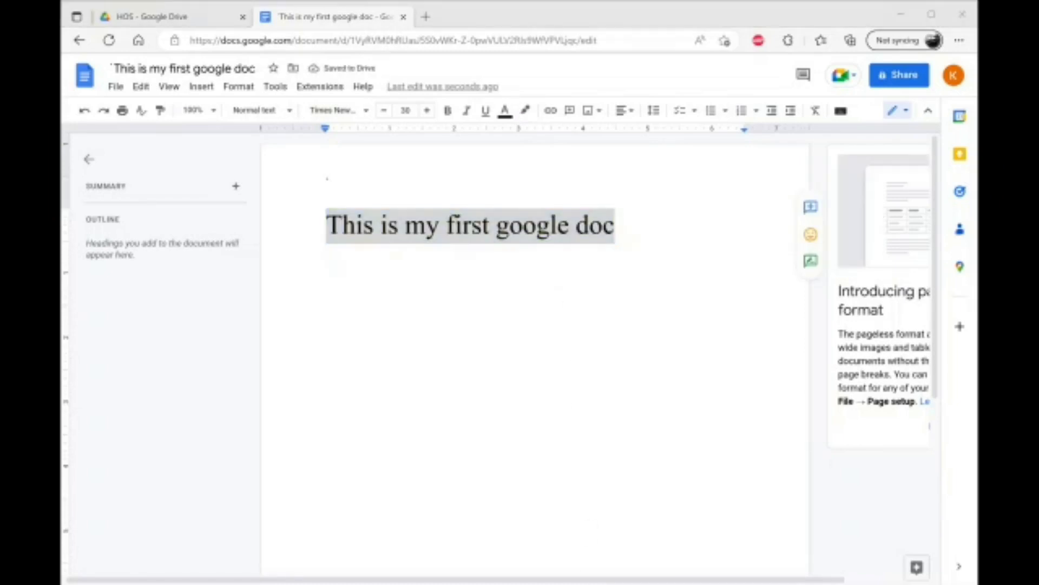
Step: Paste the copied story paragraphs below the sentence "This is my first google doc" and look them over
{"action": "left_click", "coordinate": [622, 228]}
{"action": "key", "text": "ctrl+v"}
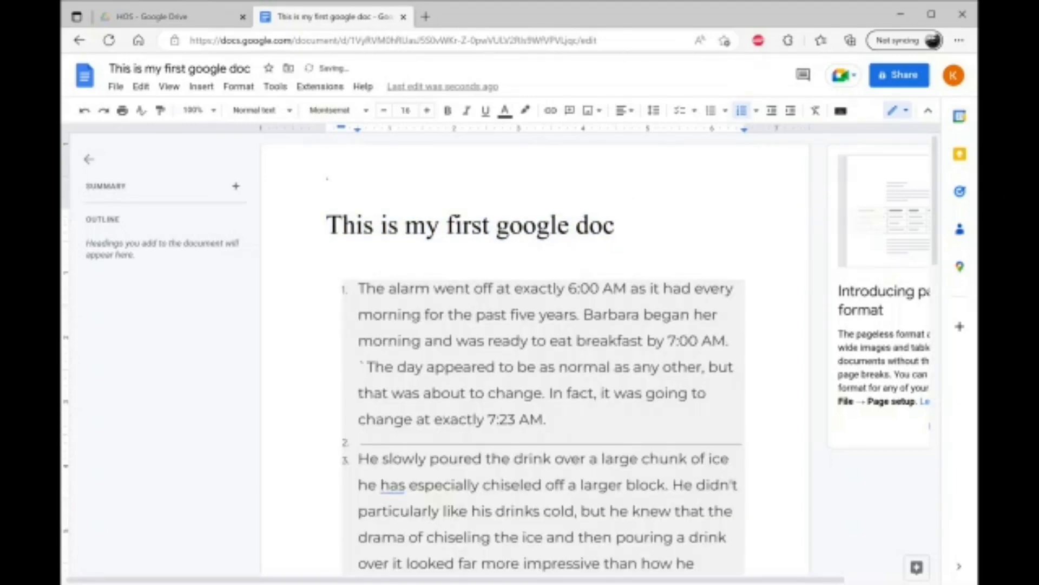
{"action": "scroll", "coordinate": [465, 403], "scroll_direction": "down", "scroll_amount": 2}
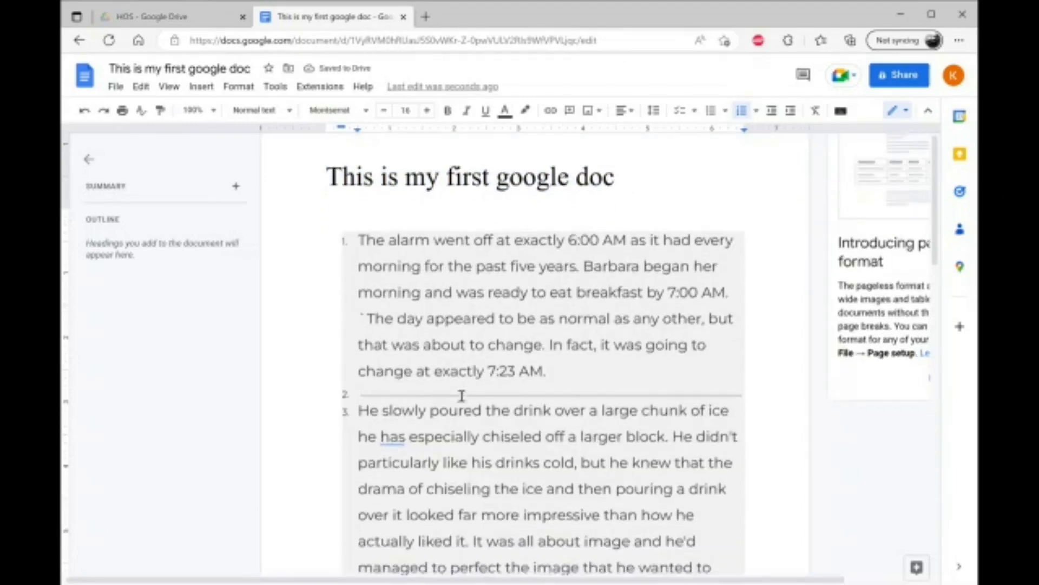
{"action": "scroll", "coordinate": [434, 281], "scroll_direction": "down", "scroll_amount": 5}
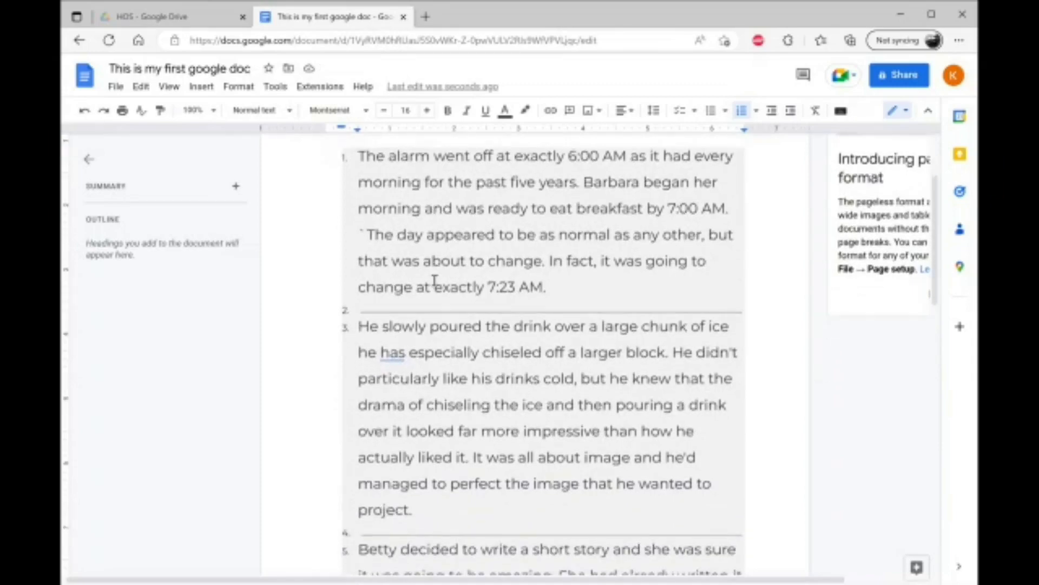
{"action": "scroll", "coordinate": [434, 281], "scroll_direction": "down", "scroll_amount": 3}
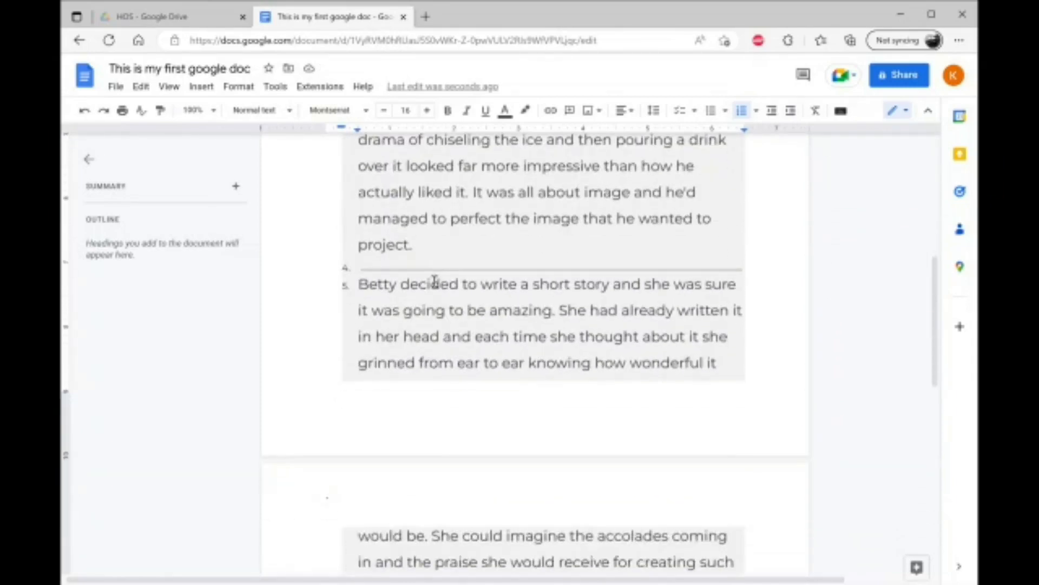
{"action": "scroll", "coordinate": [434, 287], "scroll_direction": "up", "scroll_amount": 4}
{"action": "scroll", "coordinate": [430, 285], "scroll_direction": "up", "scroll_amount": 5}
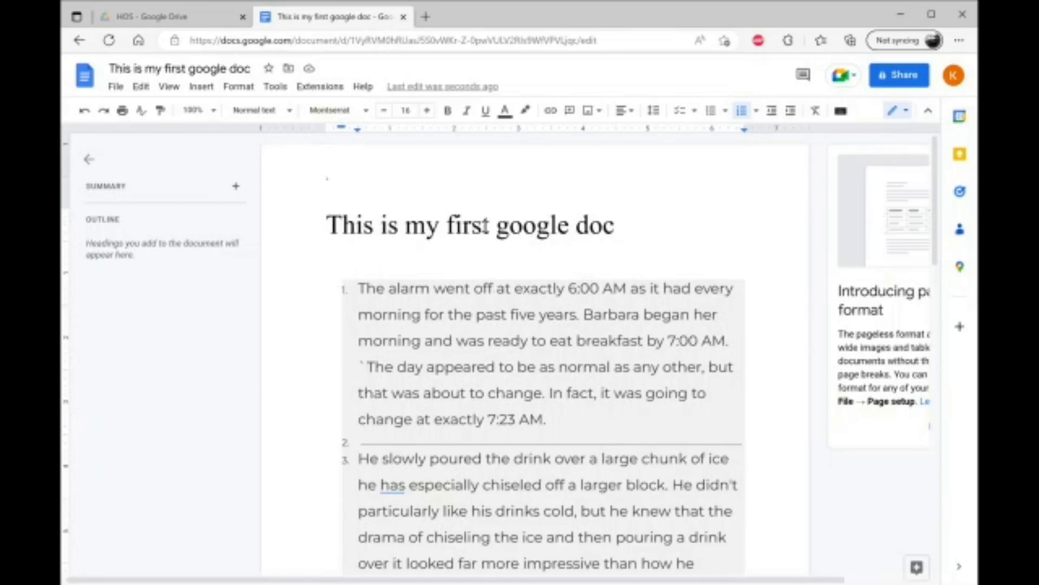
Step: Center-align the heading "This is my first google doc"
{"action": "left_click_drag", "start_coordinate": [622, 228], "coordinate": [356, 235]}
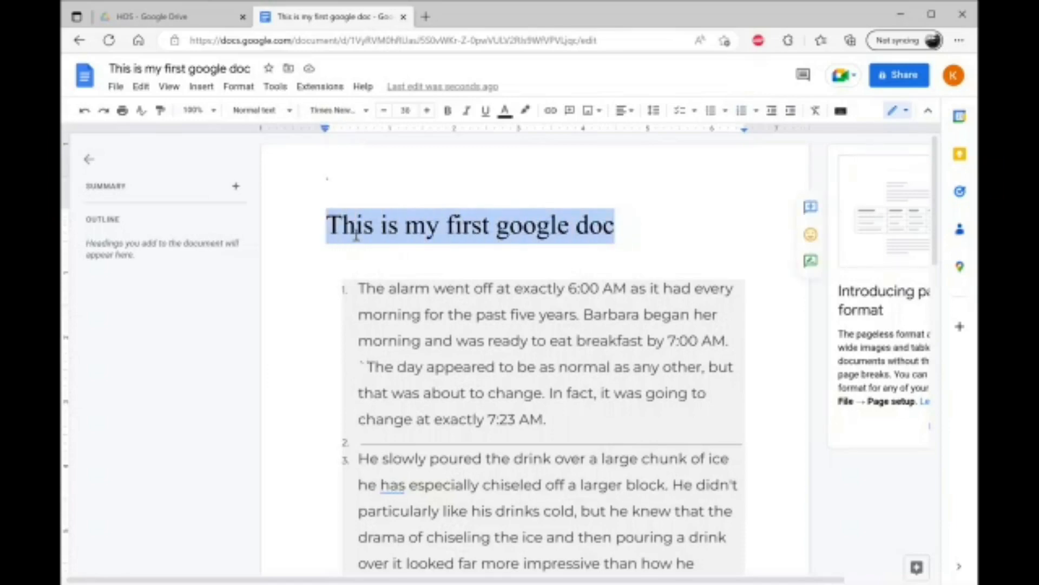
{"action": "left_click", "coordinate": [626, 117]}
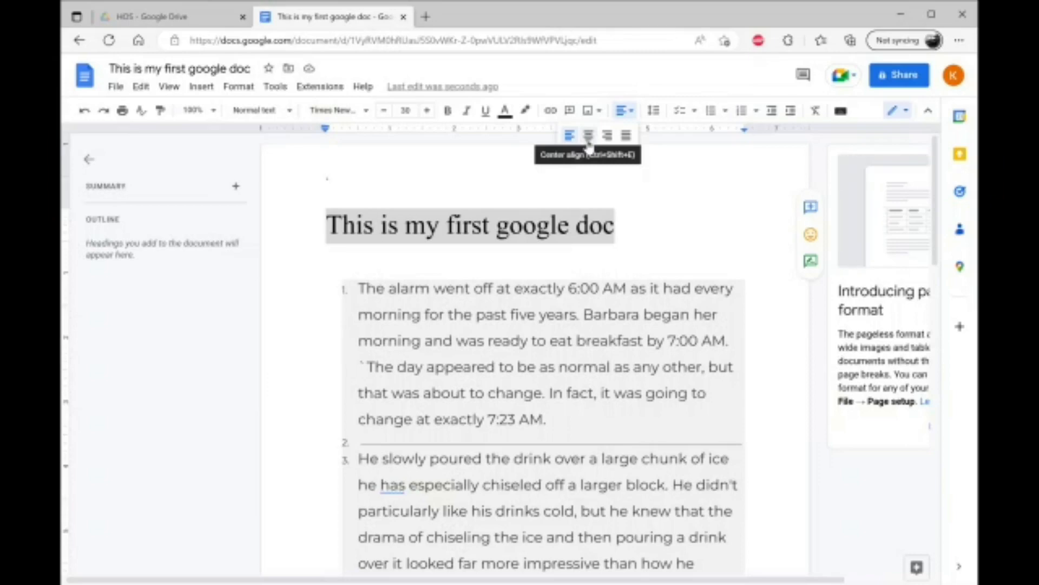
{"action": "left_click", "coordinate": [589, 135]}
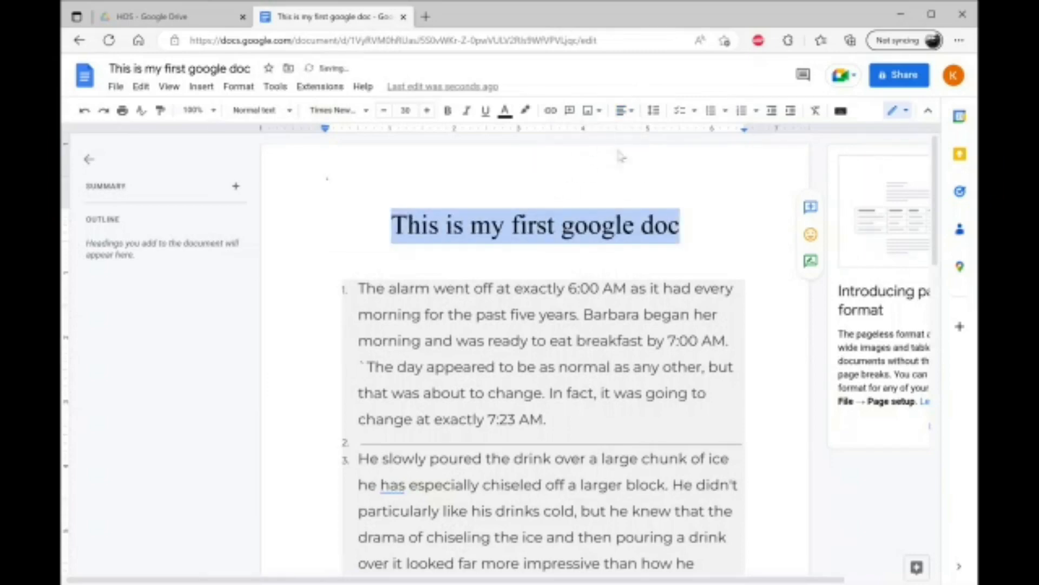
{"action": "left_click", "coordinate": [603, 225]}
Step: Try right alignment and justification on the heading sentence, and return it to center alignment
{"action": "left_click_drag", "start_coordinate": [686, 228], "coordinate": [394, 231]}
{"action": "left_click", "coordinate": [624, 111]}
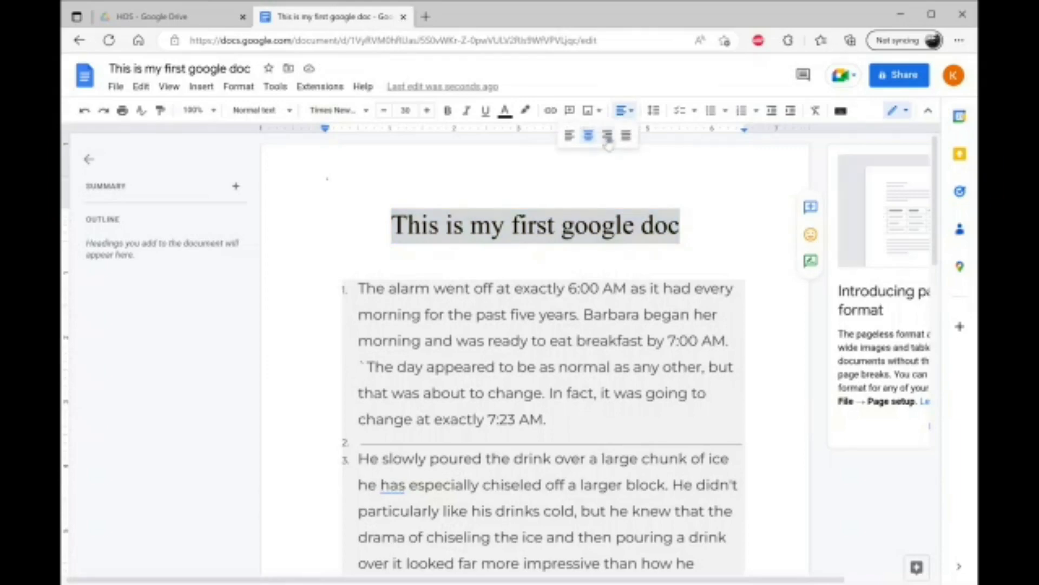
{"action": "left_click", "coordinate": [607, 136]}
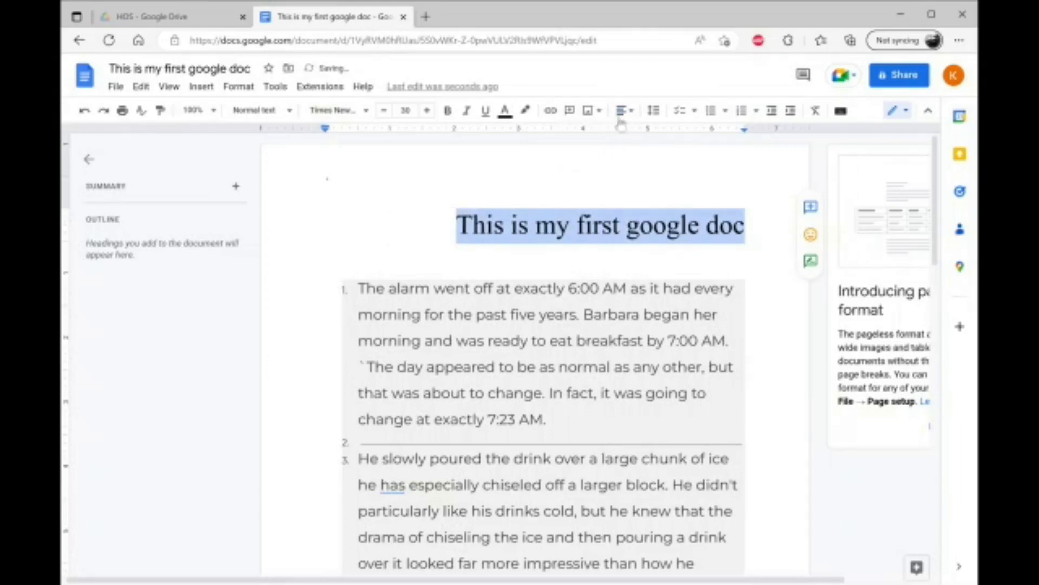
{"action": "left_click", "coordinate": [624, 111]}
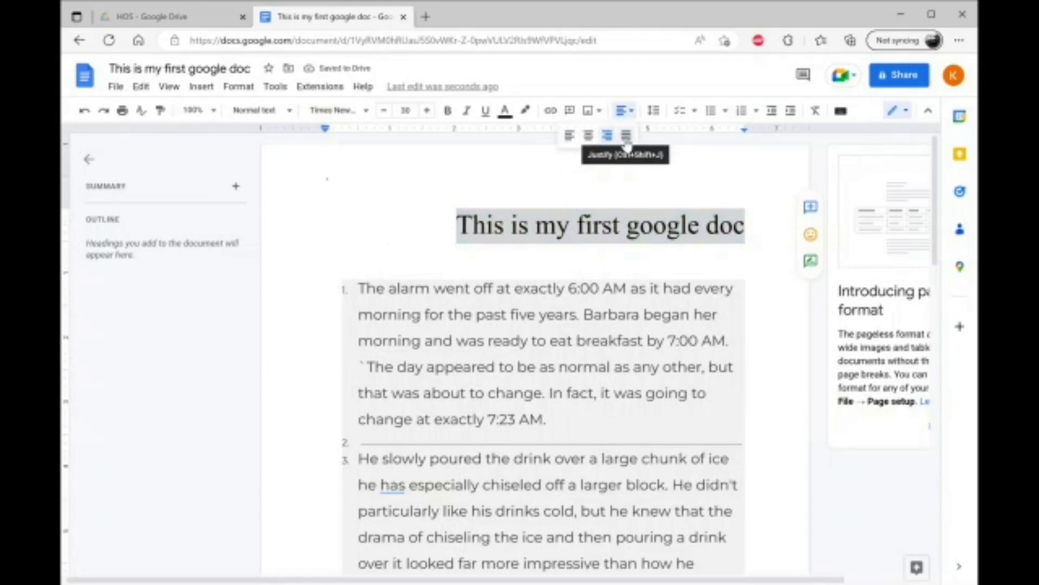
{"action": "left_click", "coordinate": [626, 139]}
{"action": "left_click", "coordinate": [624, 111]}
{"action": "left_click", "coordinate": [590, 139]}
{"action": "left_click", "coordinate": [631, 584]}
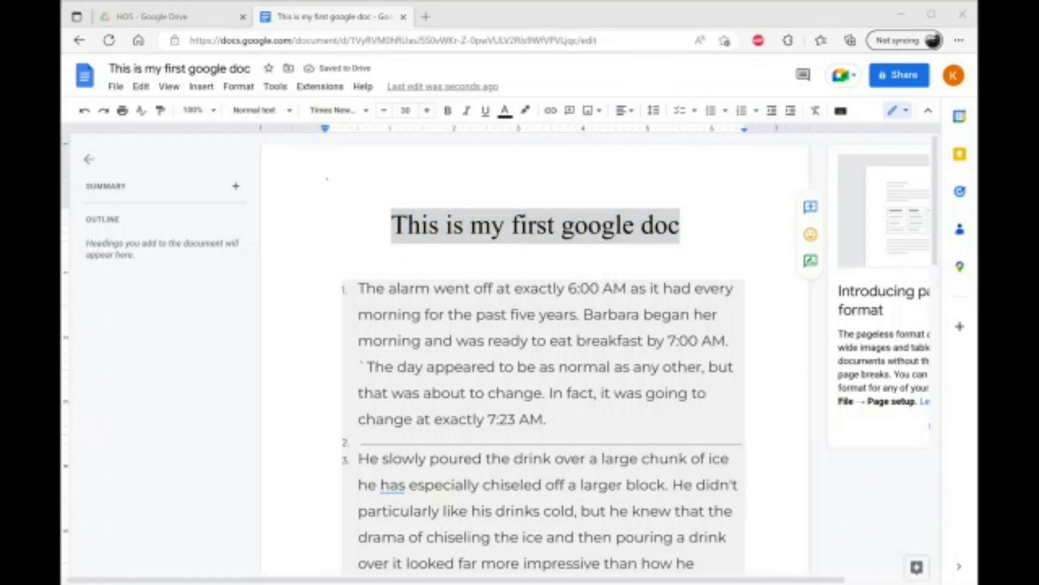
{"action": "key", "text": "alt+Tab"}
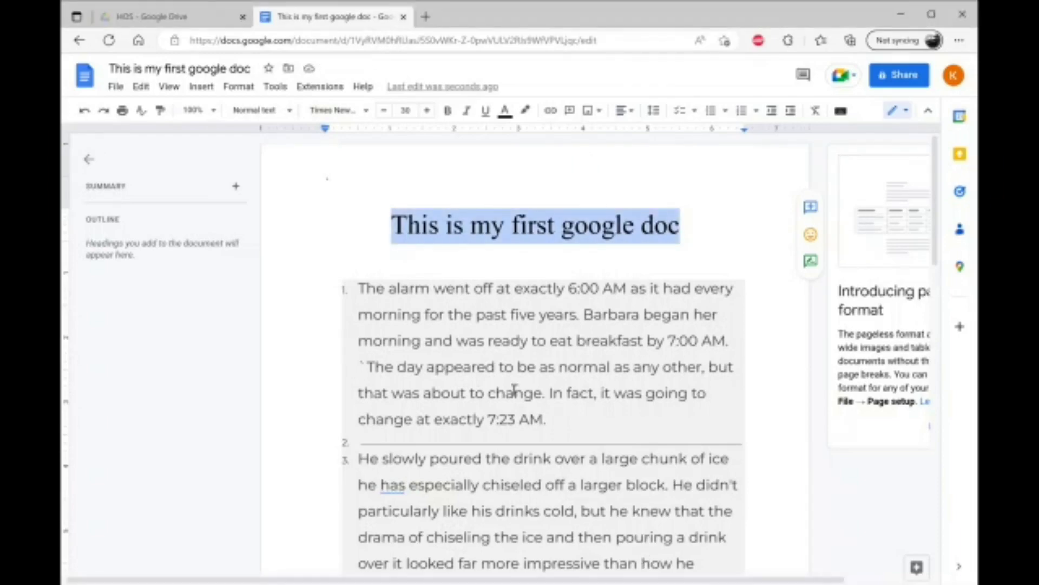
Step: Increase the indent of the pasted numbered paragraphs by one level and decrease it again
{"action": "left_click", "coordinate": [360, 290]}
{"action": "left_click_drag", "start_coordinate": [372, 327], "coordinate": [429, 399]}
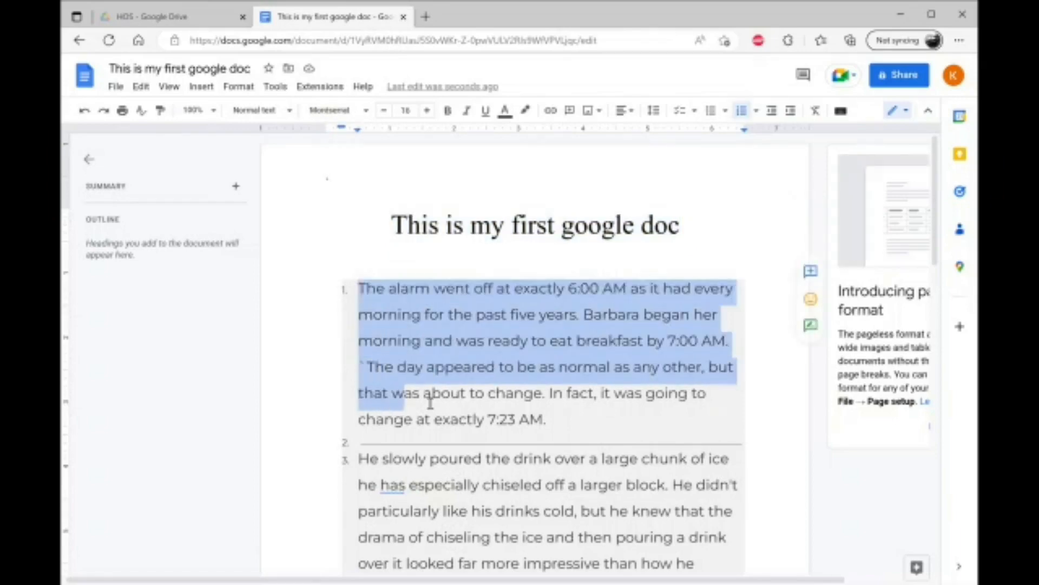
{"action": "left_click", "coordinate": [429, 395]}
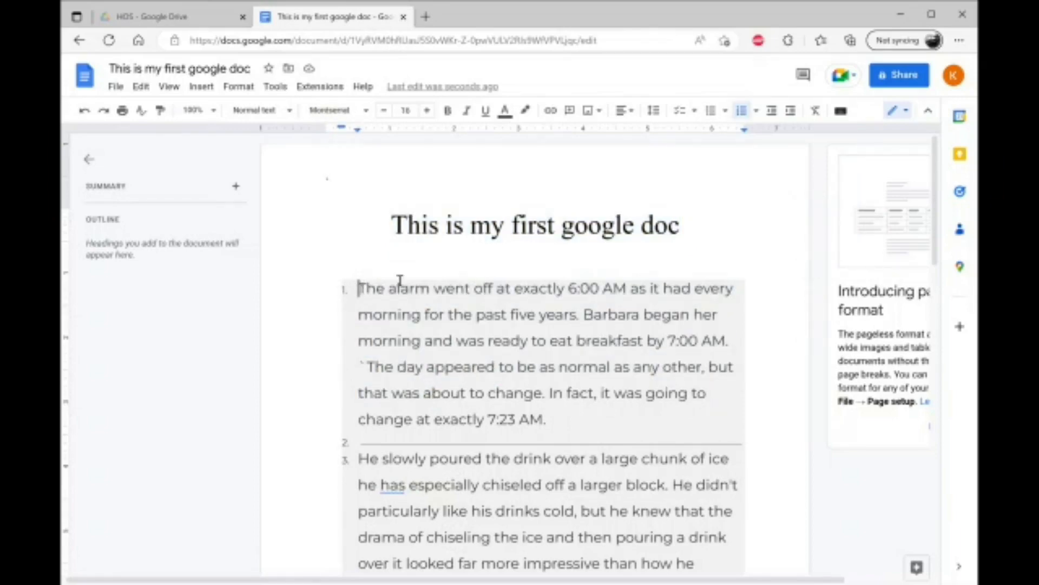
{"action": "left_click", "coordinate": [790, 120]}
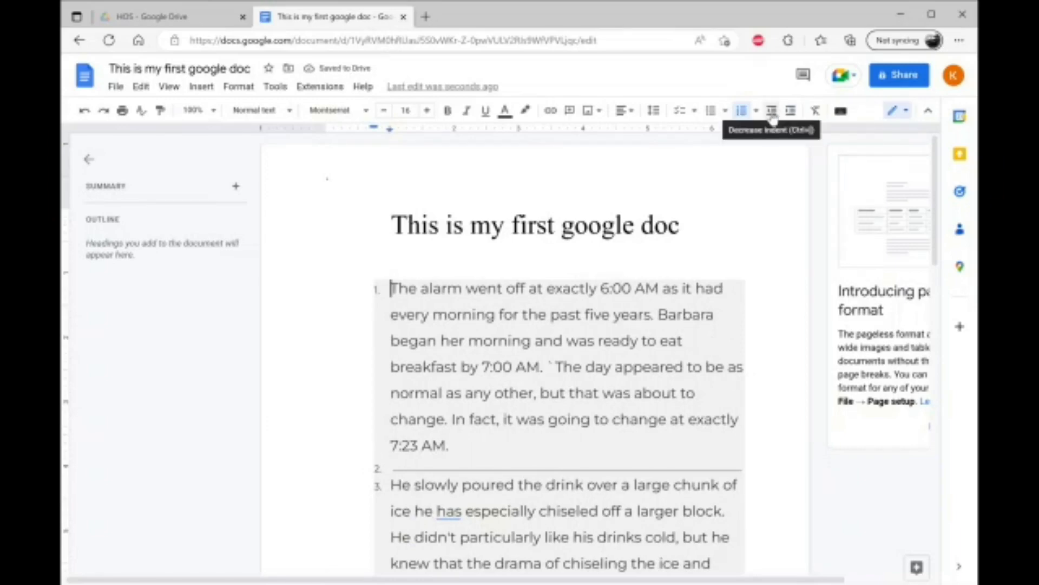
{"action": "left_click", "coordinate": [772, 118]}
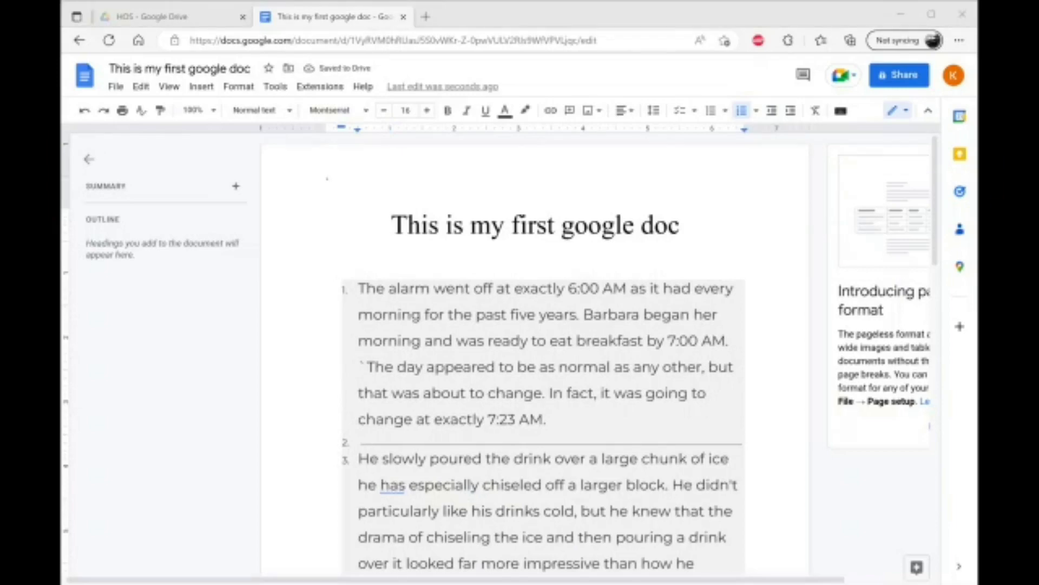
Step: Correct the misspelled word "refaused" in the last sentence of the final story paragraph to the suggested "refused"
{"action": "scroll", "coordinate": [555, 450], "scroll_direction": "down", "scroll_amount": 3}
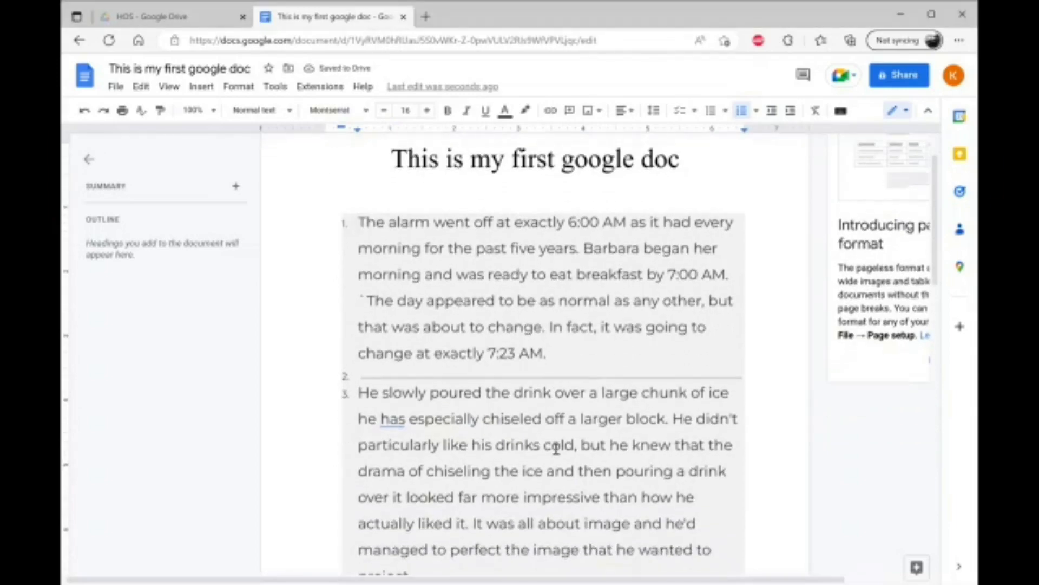
{"action": "scroll", "coordinate": [555, 446], "scroll_direction": "down", "scroll_amount": 5}
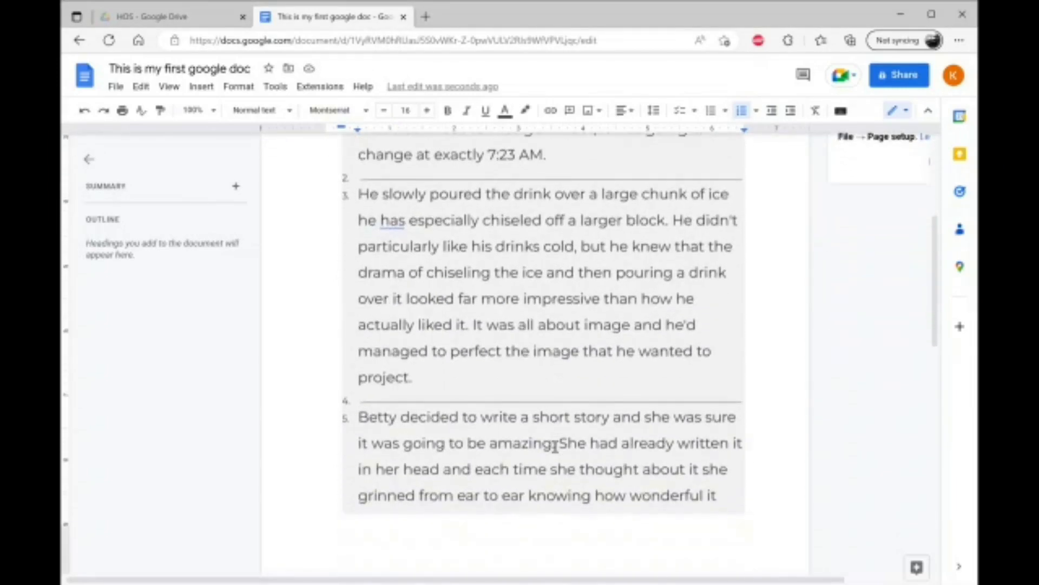
{"action": "scroll", "coordinate": [555, 447], "scroll_direction": "down", "scroll_amount": 5}
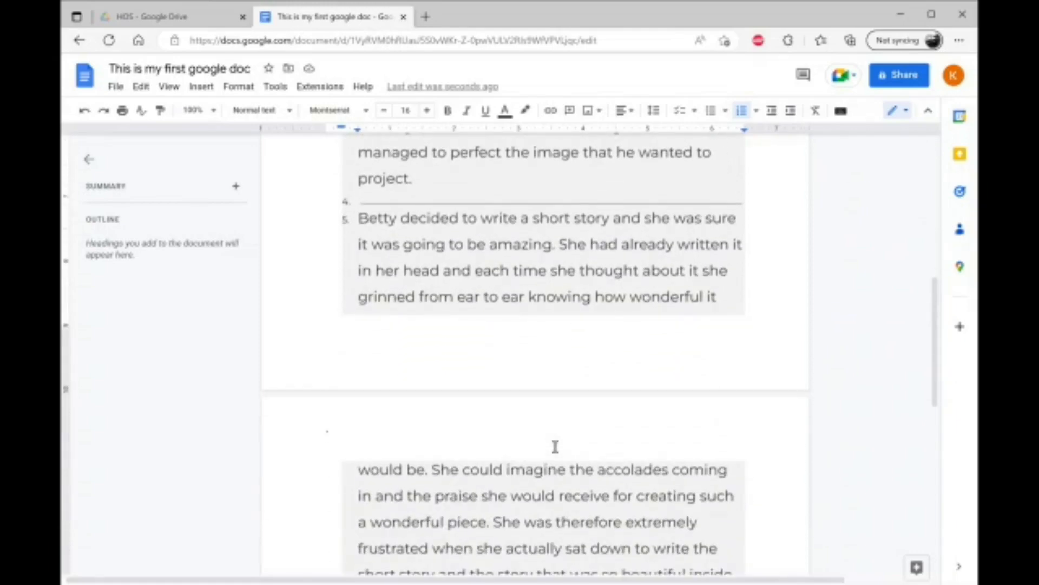
{"action": "scroll", "coordinate": [555, 447], "scroll_direction": "down", "scroll_amount": 3}
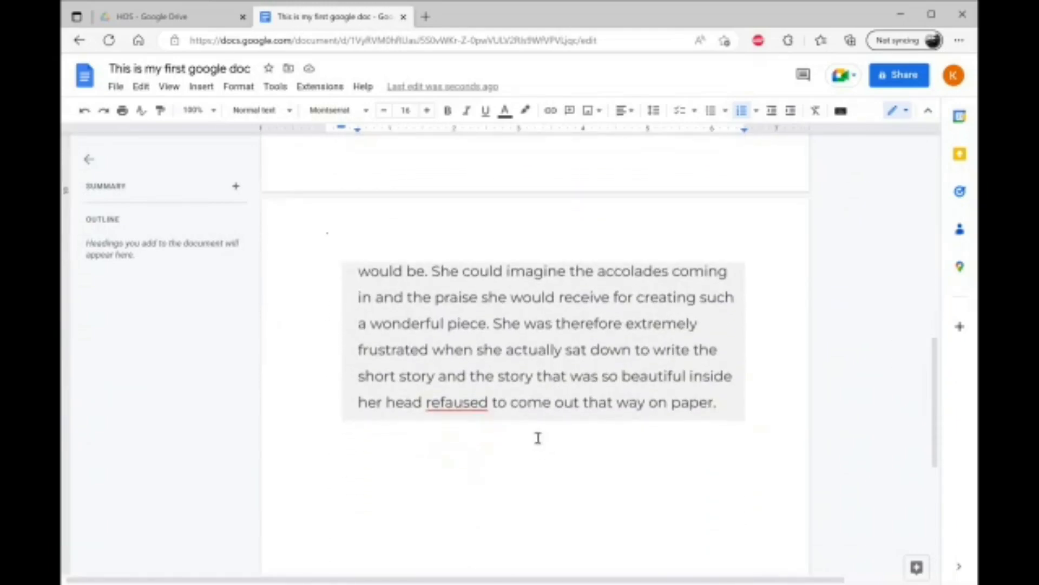
{"action": "right_click", "coordinate": [458, 405]}
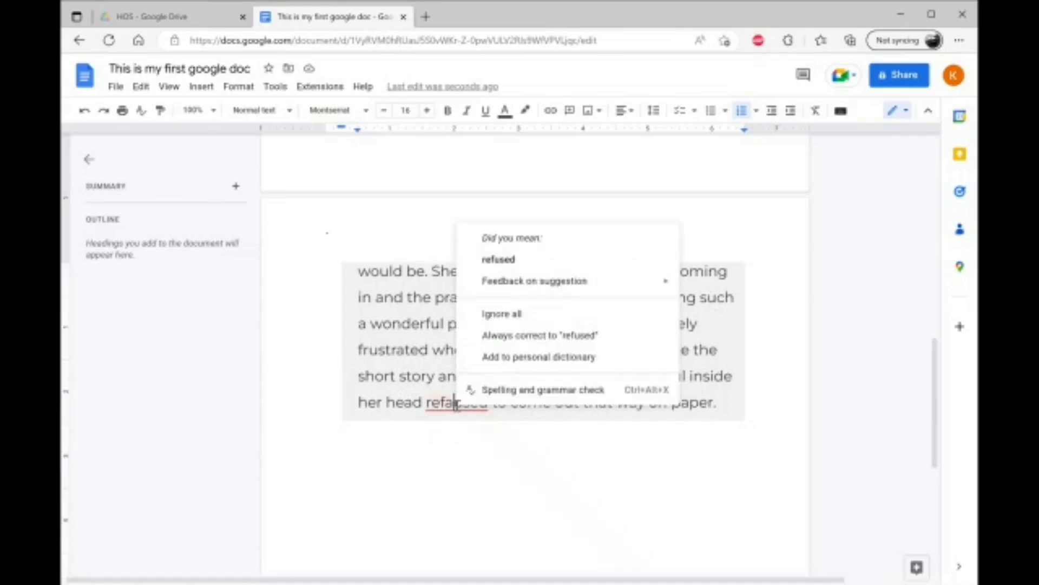
{"action": "left_click", "coordinate": [512, 260]}
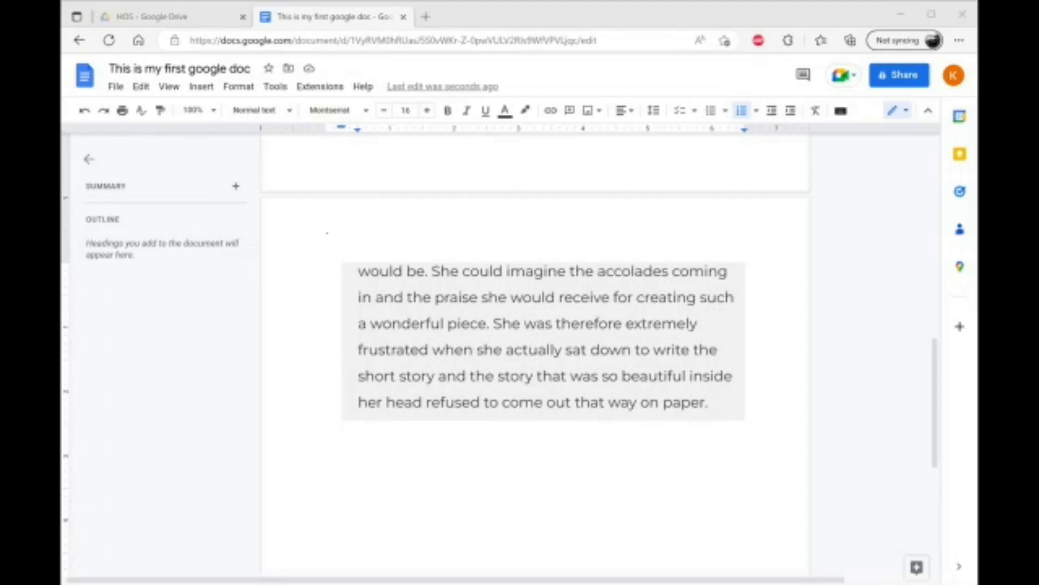
{"action": "key", "text": "alt+Tab"}
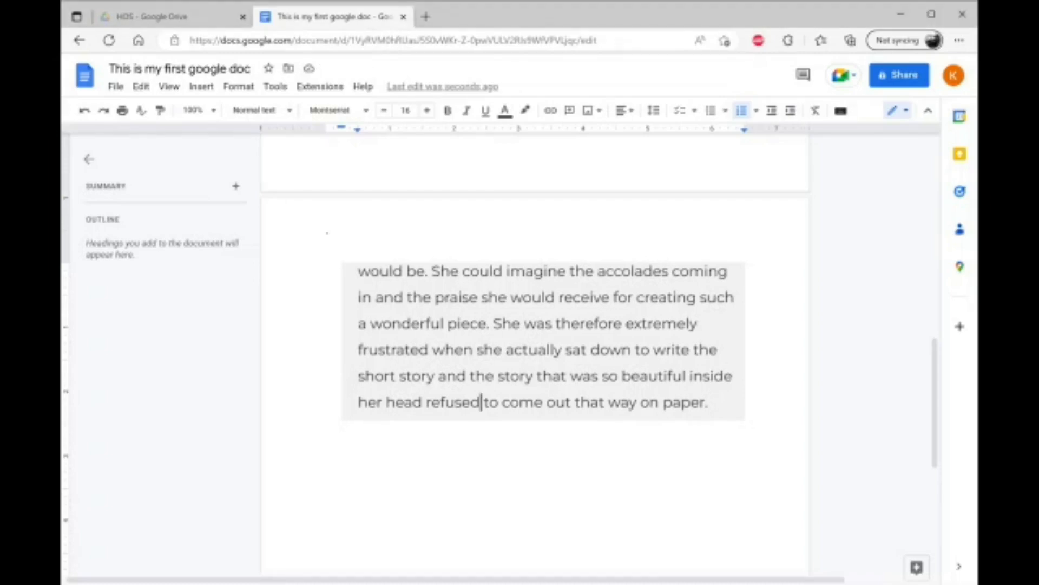
Step: Check the document's word count and close the count dialog
{"action": "left_click", "coordinate": [275, 87]}
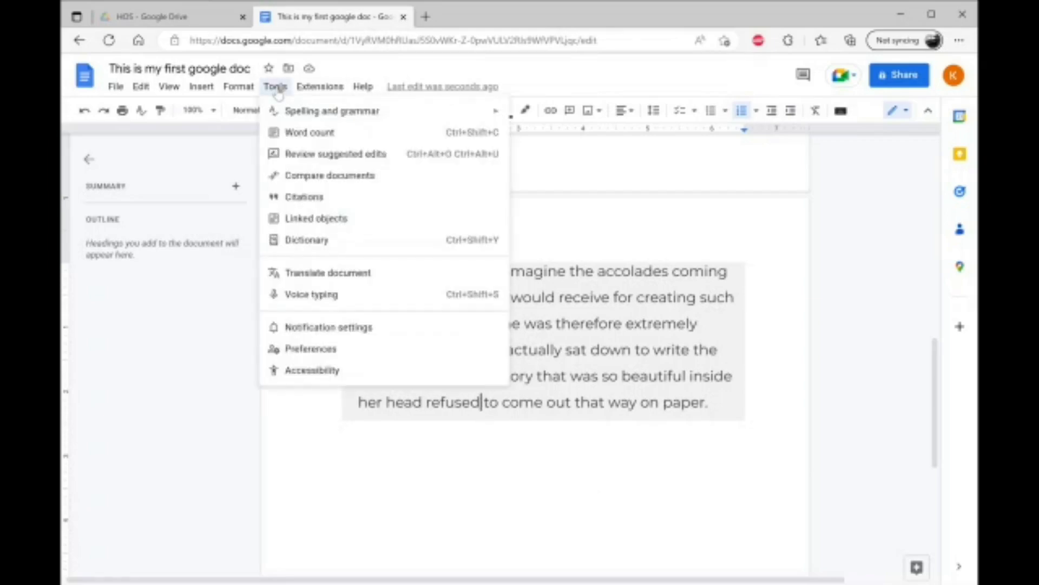
{"action": "left_click", "coordinate": [303, 139]}
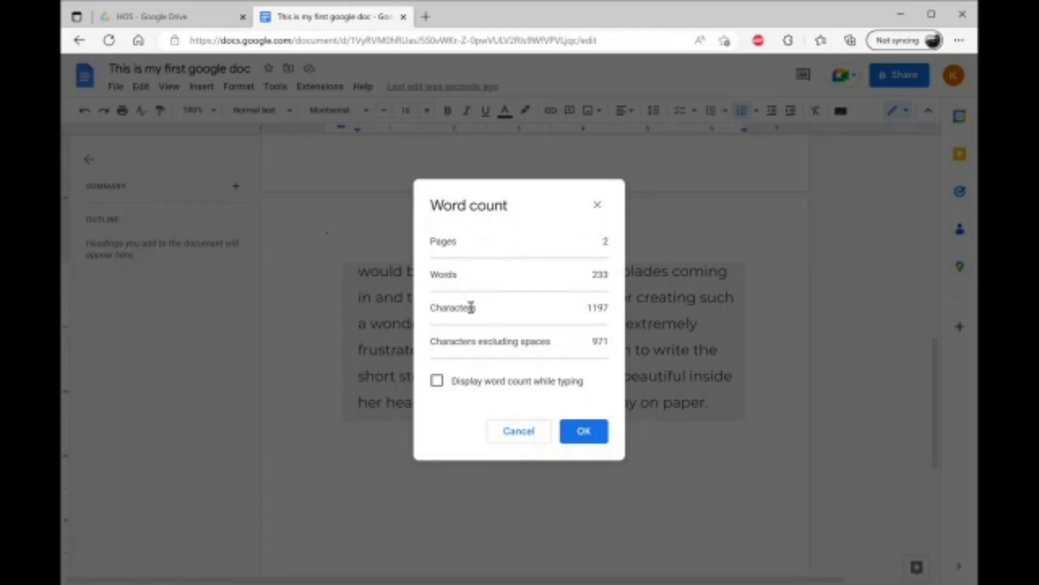
{"action": "left_click", "coordinate": [584, 433]}
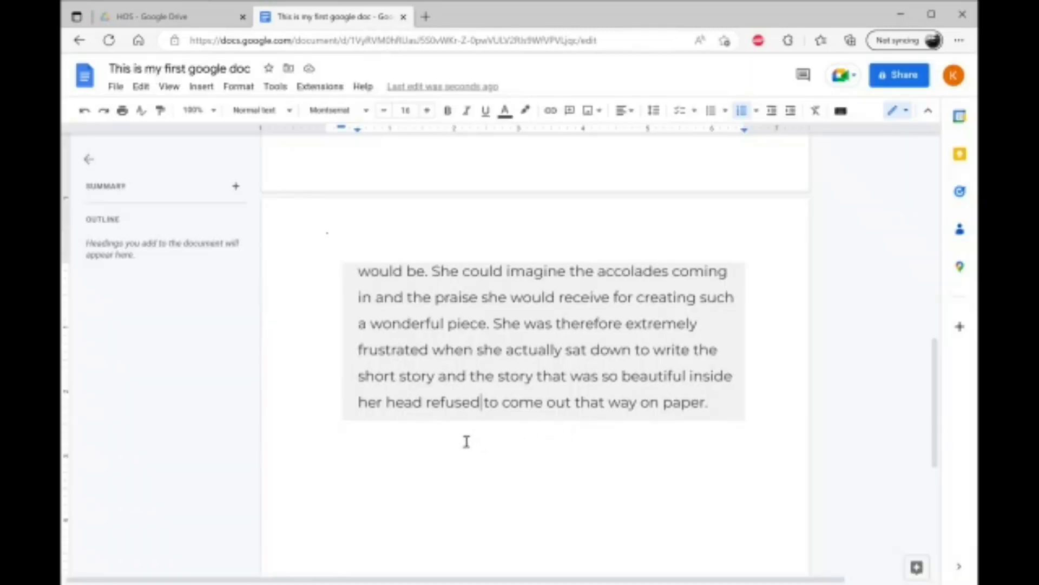
Step: Review the header and footer margin and layout settings, apply them with 0.5-inch margins, and look over the pages
{"action": "scroll", "coordinate": [460, 442], "scroll_direction": "down", "scroll_amount": 1}
{"action": "scroll", "coordinate": [457, 443], "scroll_direction": "up", "scroll_amount": 2}
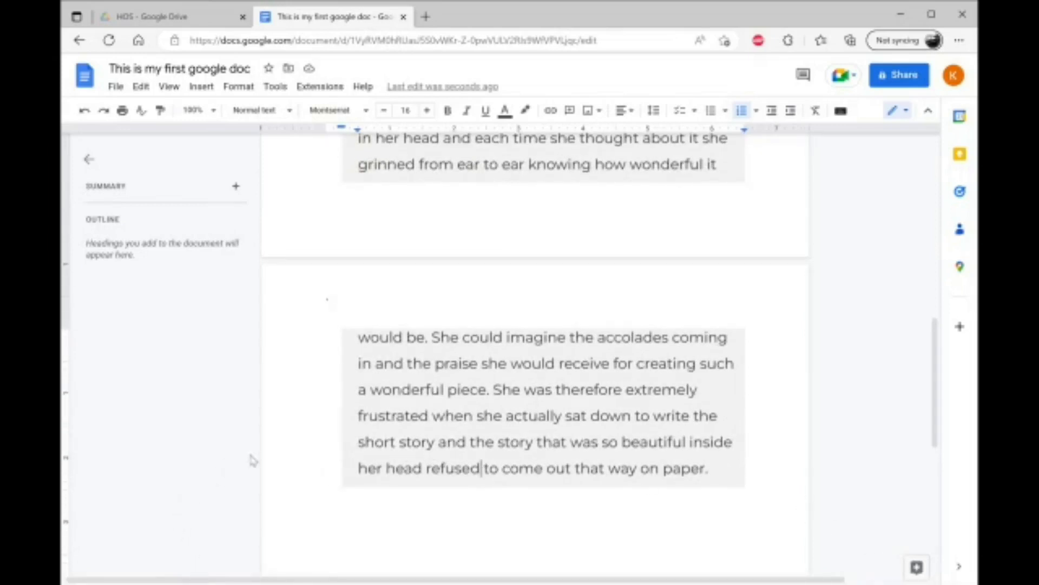
{"action": "scroll", "coordinate": [367, 422], "scroll_direction": "up", "scroll_amount": 4}
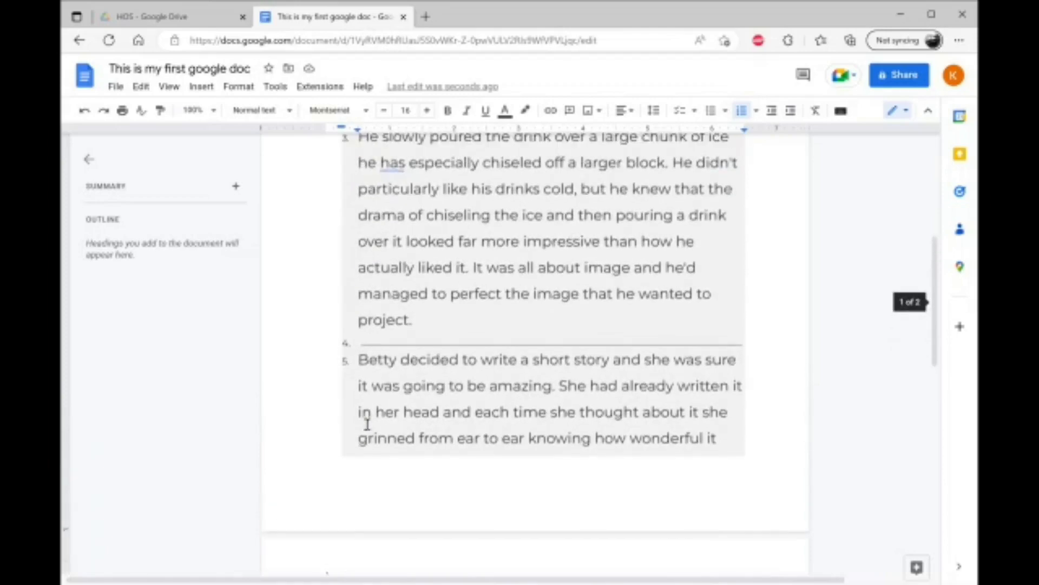
{"action": "scroll", "coordinate": [367, 424], "scroll_direction": "up", "scroll_amount": 5}
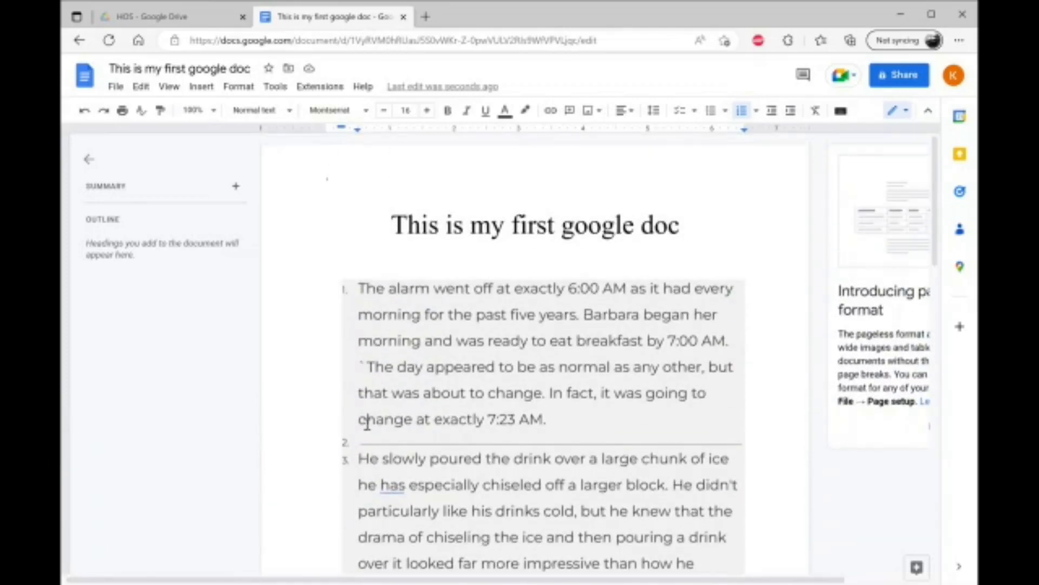
{"action": "scroll", "coordinate": [367, 424], "scroll_direction": "down", "scroll_amount": 5}
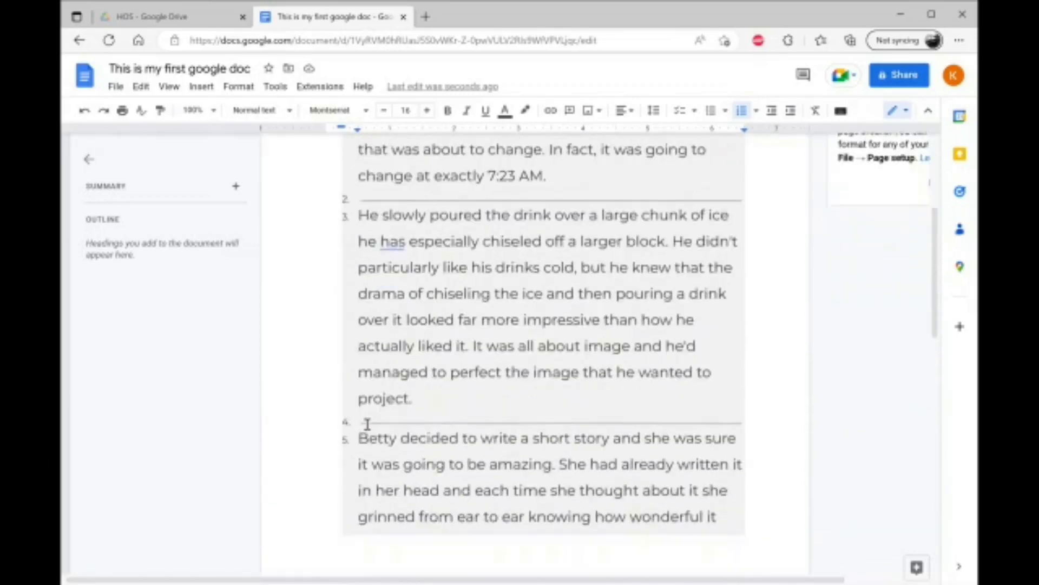
{"action": "scroll", "coordinate": [366, 424], "scroll_direction": "down", "scroll_amount": 5}
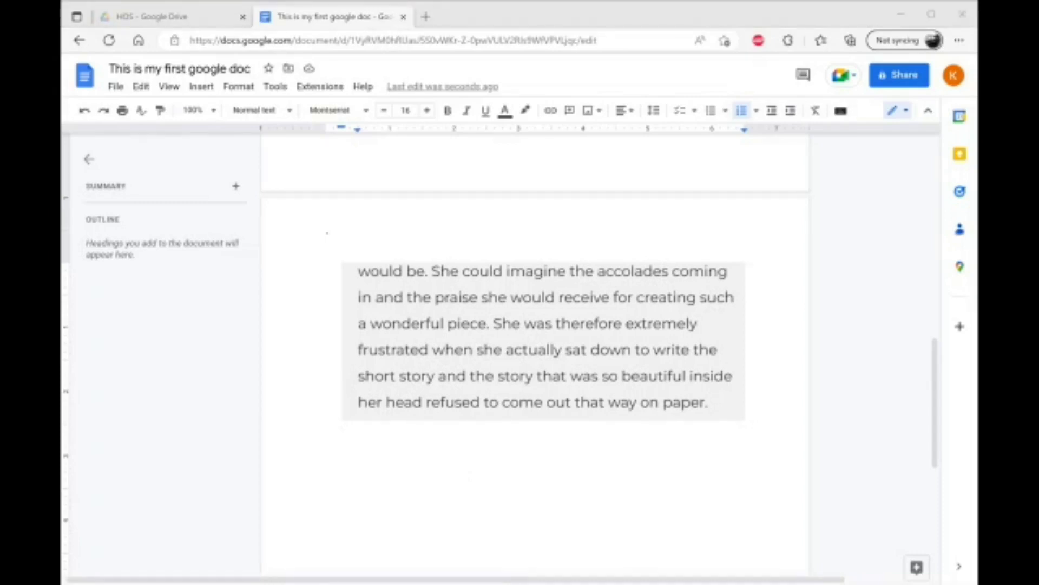
{"action": "left_click", "coordinate": [237, 88]}
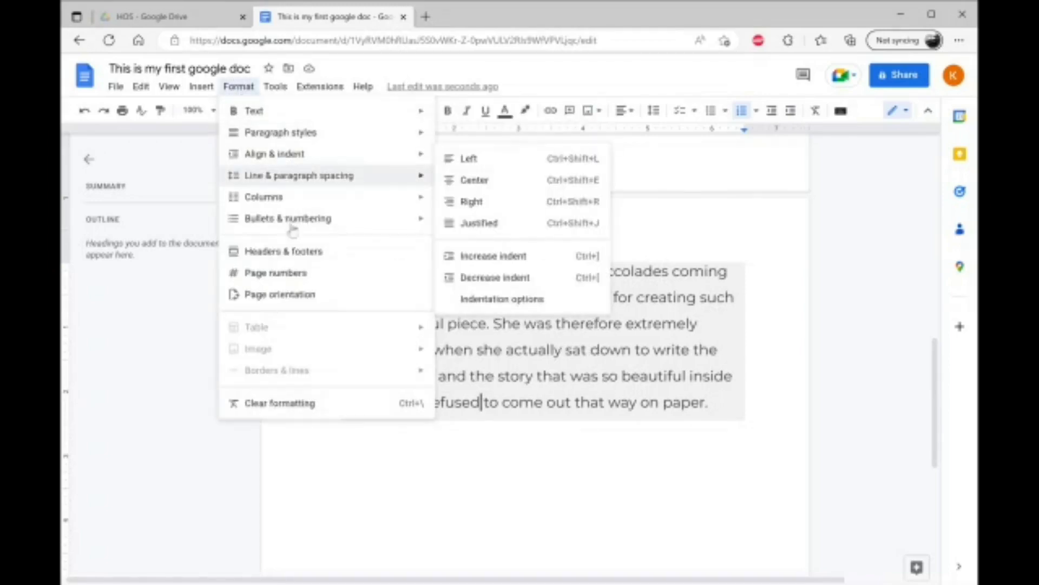
{"action": "left_click", "coordinate": [292, 253]}
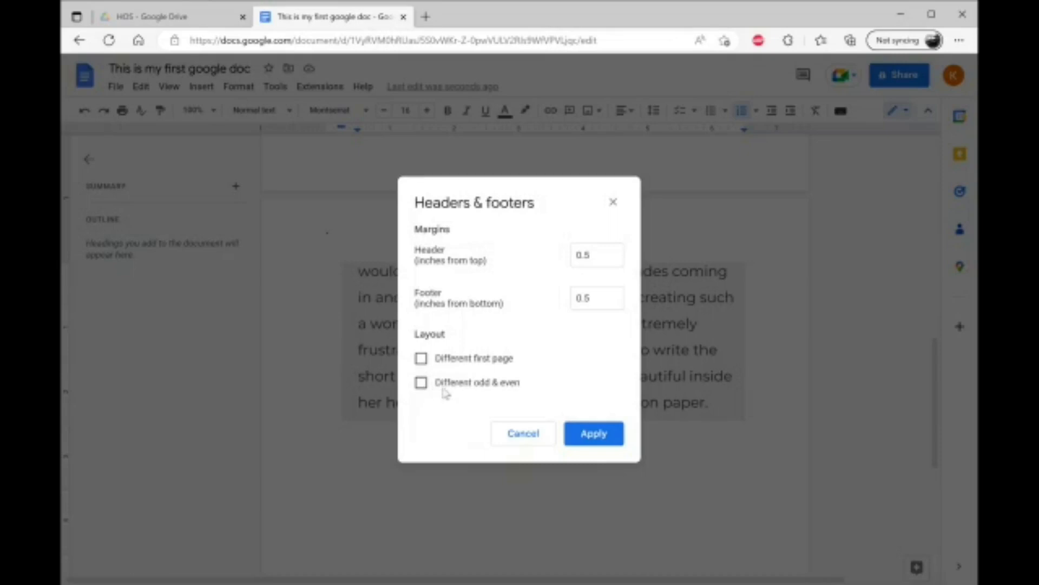
{"action": "left_click", "coordinate": [590, 445]}
{"action": "scroll", "coordinate": [569, 409], "scroll_direction": "up", "scroll_amount": 10}
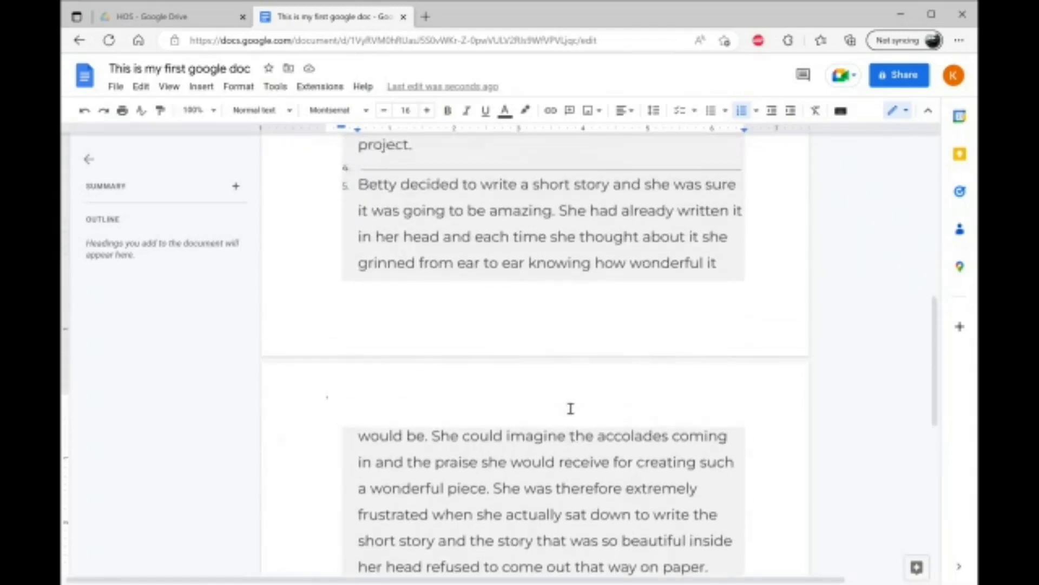
{"action": "scroll", "coordinate": [569, 409], "scroll_direction": "down", "scroll_amount": 8}
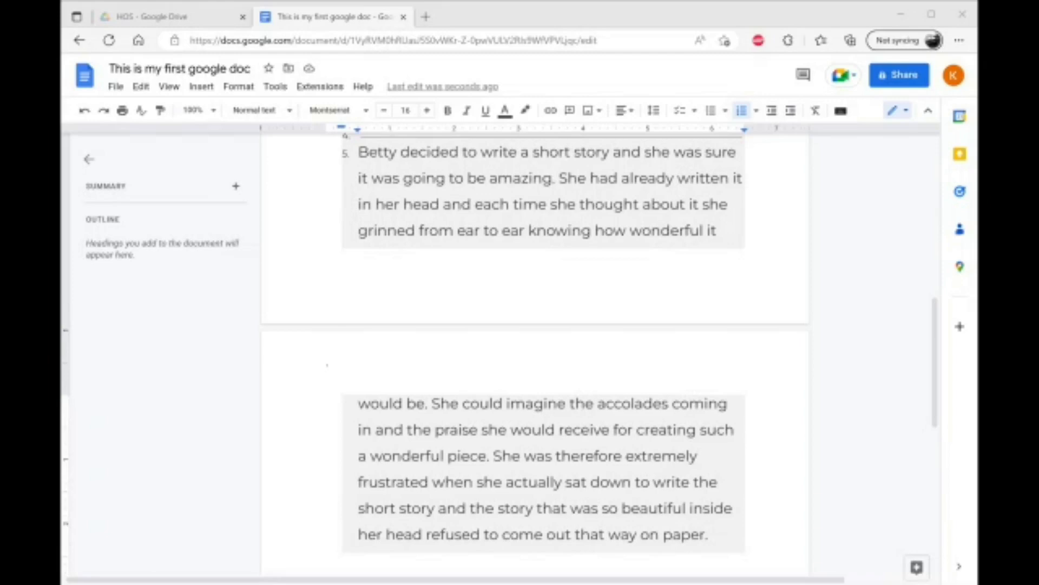
{"action": "scroll", "coordinate": [552, 531], "scroll_direction": "down", "scroll_amount": 2}
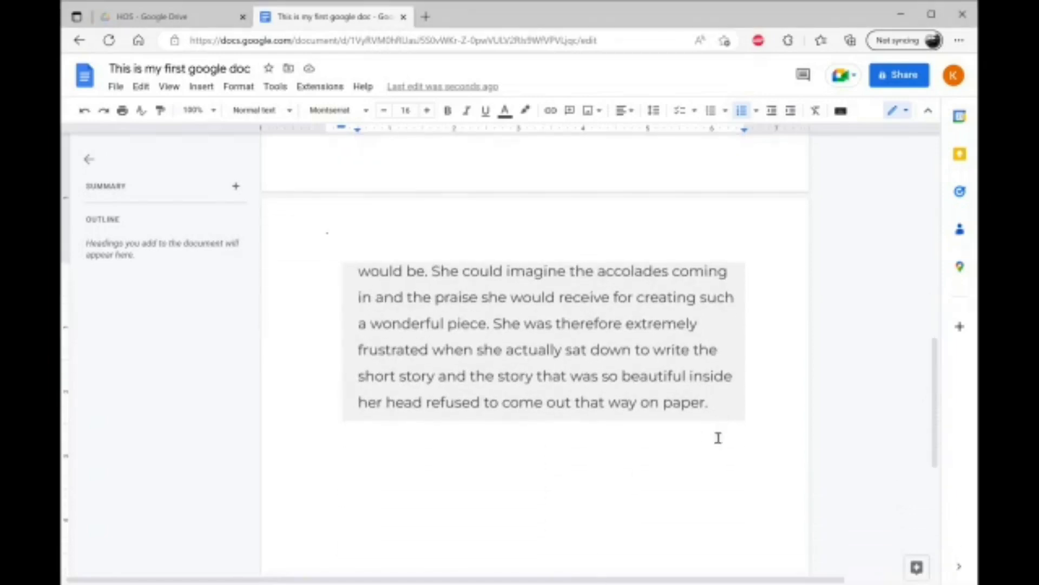
{"action": "left_click", "coordinate": [709, 403]}
{"action": "left_click", "coordinate": [373, 457]}
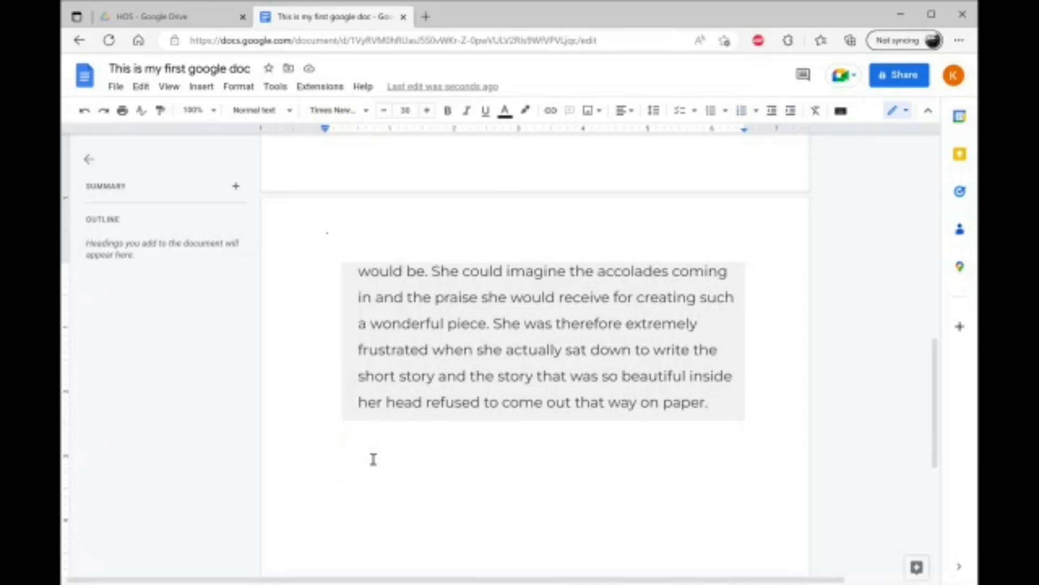
{"action": "key", "text": "Return"}
{"action": "left_click", "coordinate": [210, 89]}
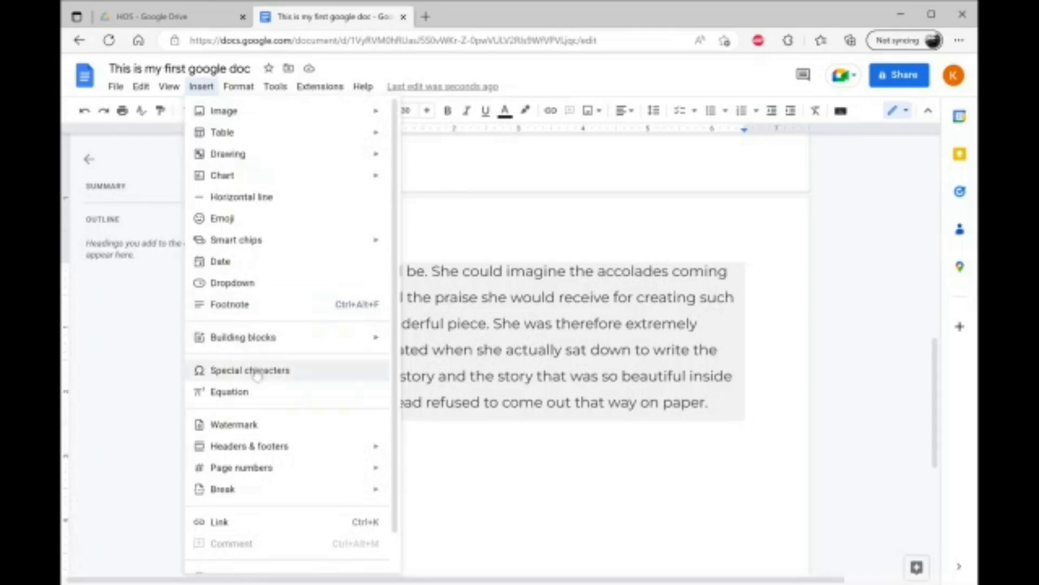
{"action": "left_click", "coordinate": [226, 528]}
{"action": "left_click", "coordinate": [376, 230]}
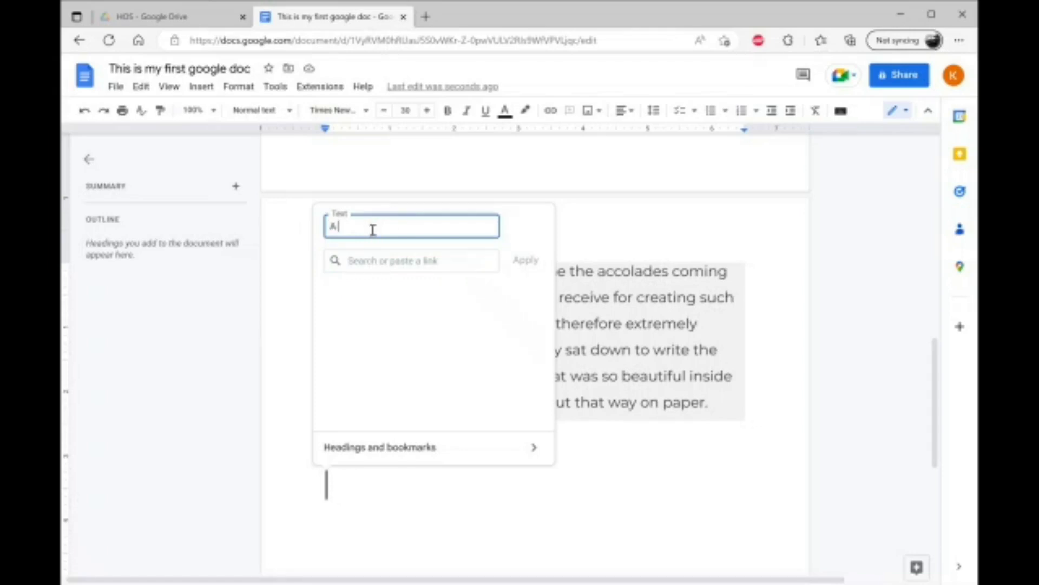
{"action": "left_click", "coordinate": [398, 269]}
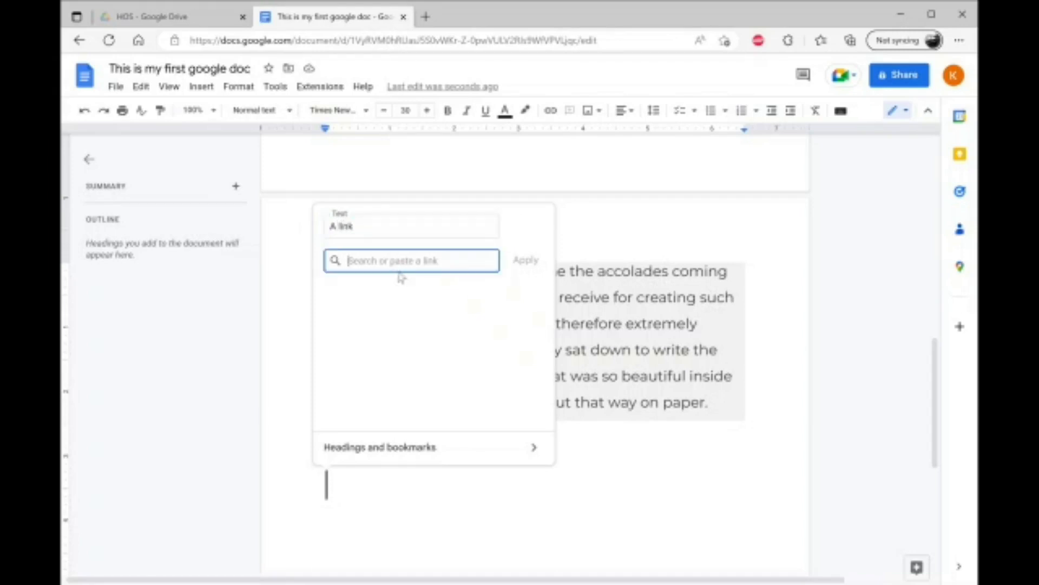
{"action": "type", "text": "https://www.youtube.com/channel/UCiV45srRF_8jIUdq2C_1p2g"}
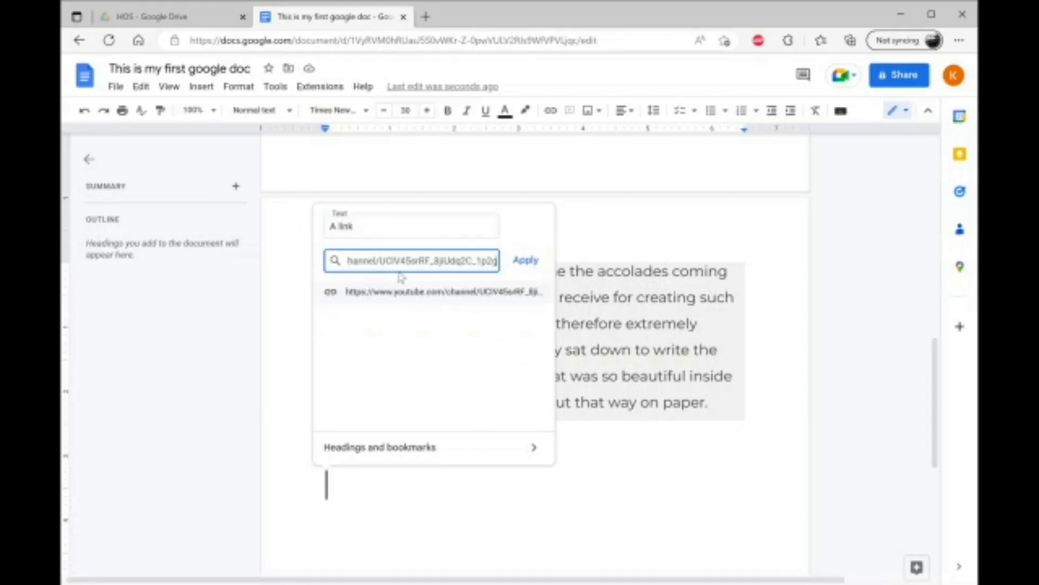
{"action": "left_click", "coordinate": [522, 264]}
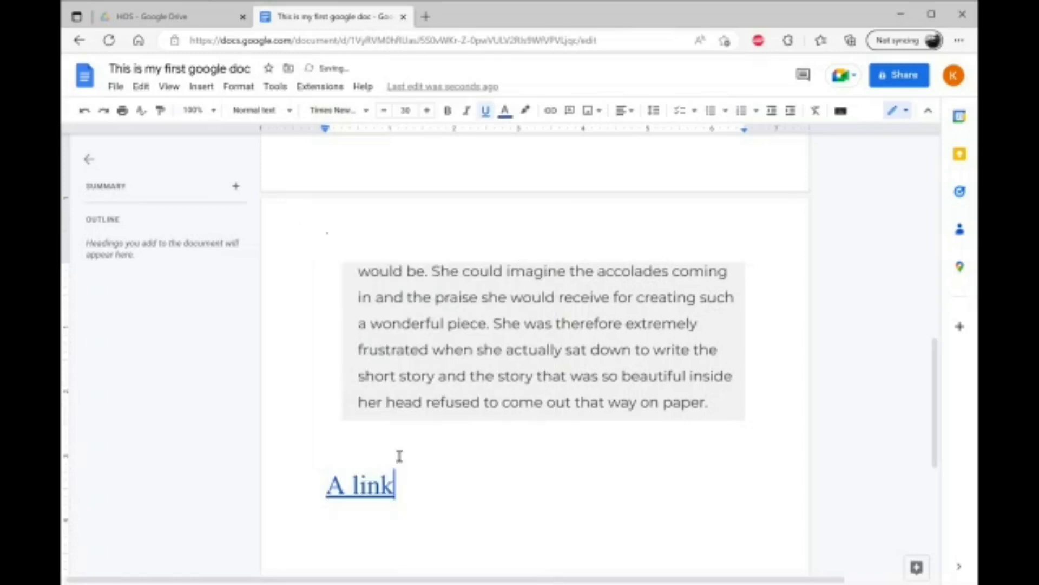
{"action": "left_click", "coordinate": [355, 485]}
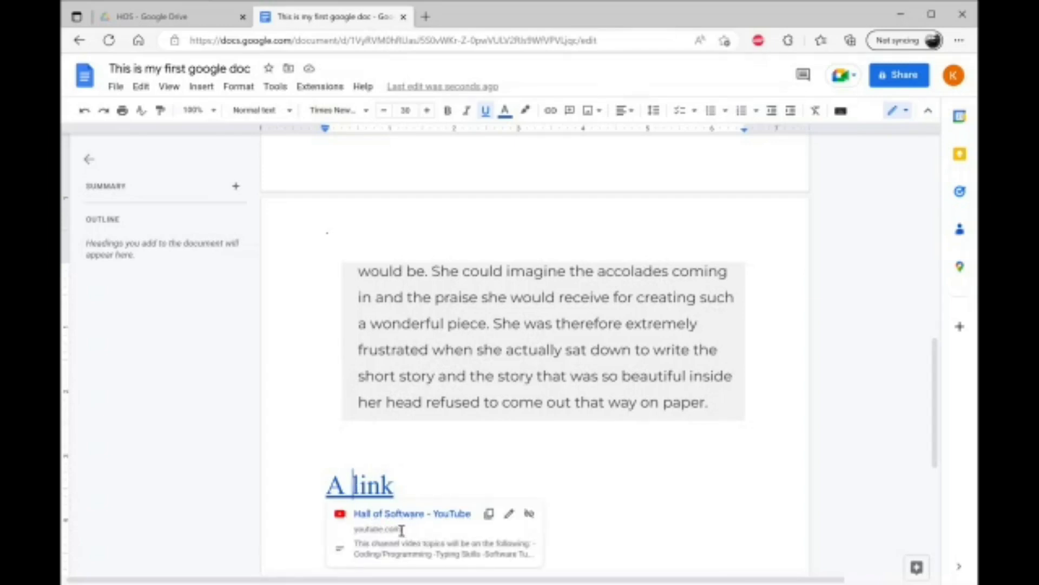
Step: Review the document's print settings, including the color and double-sided options, and cancel printing
{"action": "left_click", "coordinate": [116, 87]}
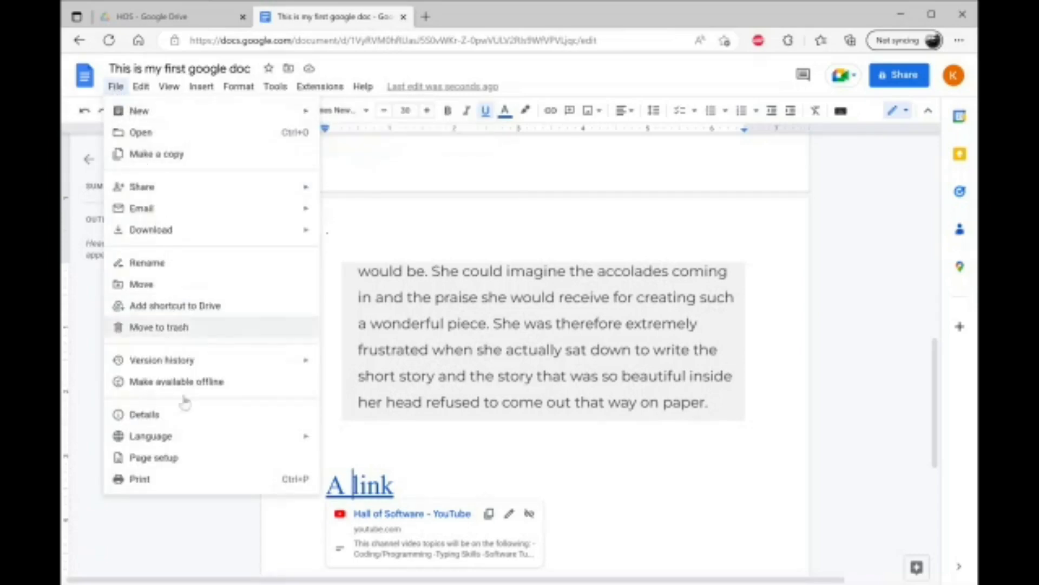
{"action": "left_click", "coordinate": [189, 489]}
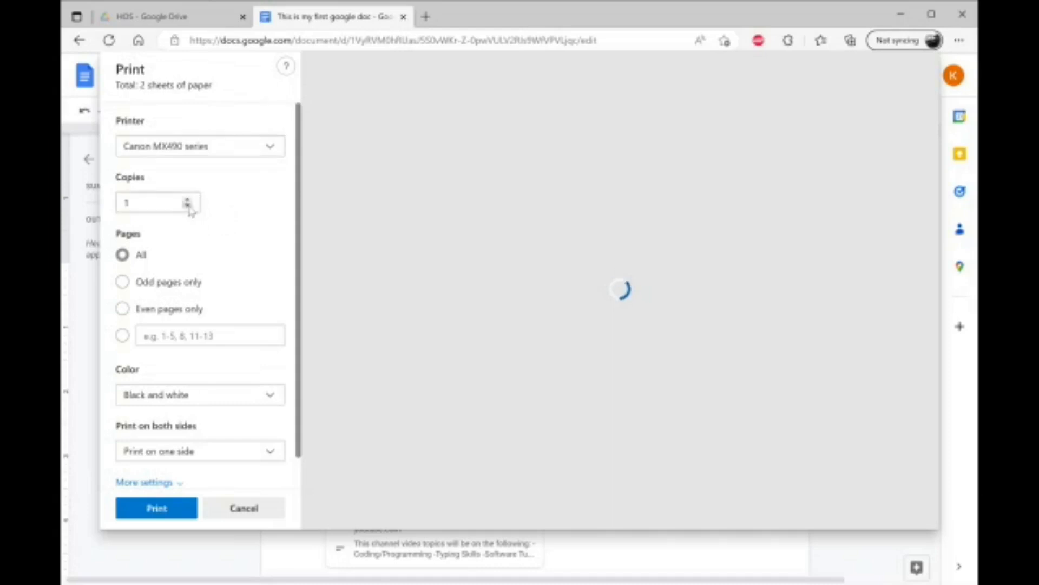
{"action": "left_click", "coordinate": [252, 406]}
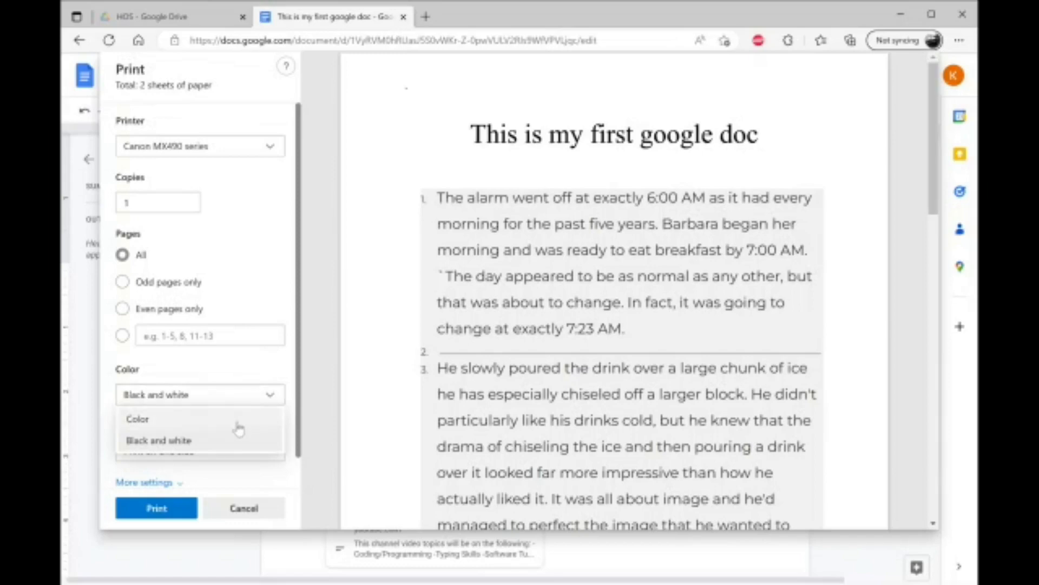
{"action": "left_click", "coordinate": [266, 406]}
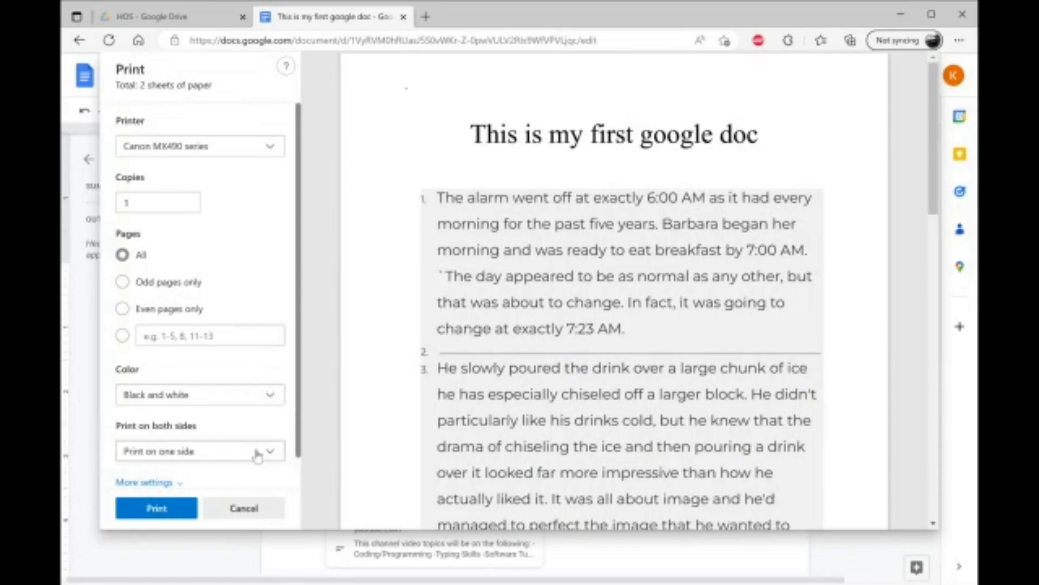
{"action": "scroll", "coordinate": [259, 459], "scroll_direction": "down", "scroll_amount": 1}
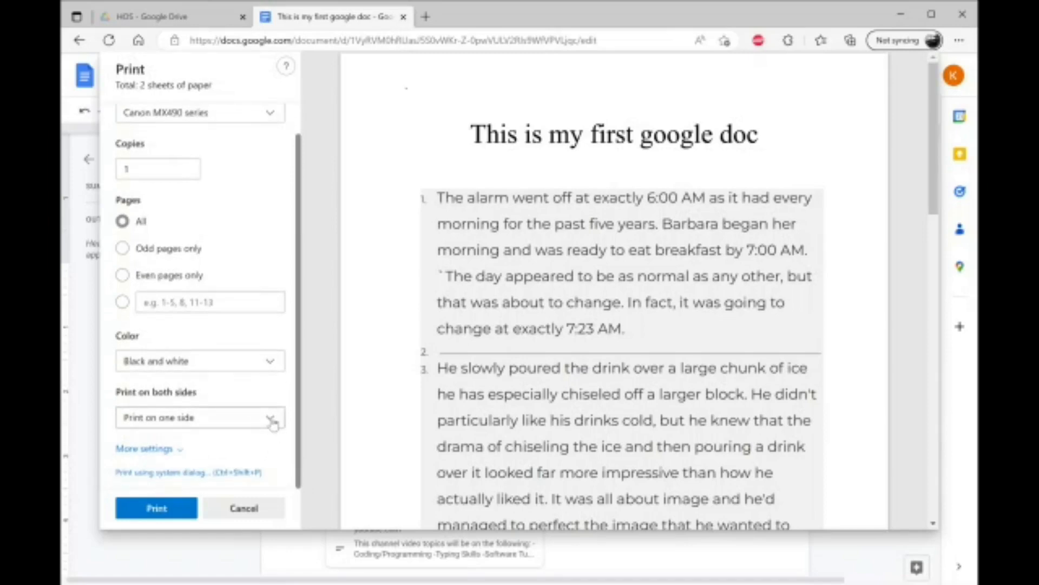
{"action": "left_click", "coordinate": [272, 421]}
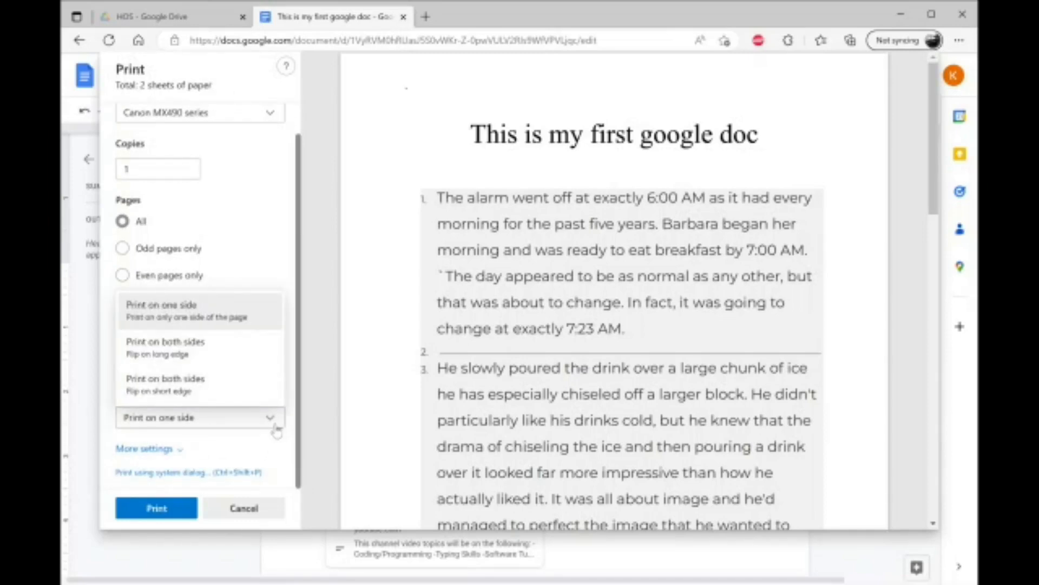
{"action": "left_click", "coordinate": [252, 511]}
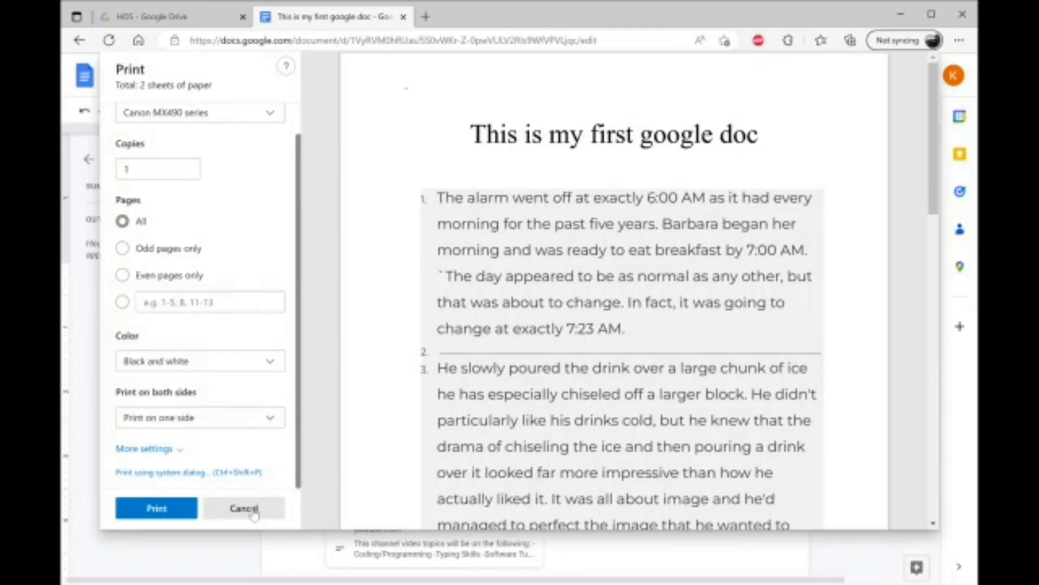
{"action": "left_click", "coordinate": [252, 511]}
{"action": "scroll", "coordinate": [468, 450], "scroll_direction": "down", "scroll_amount": 1}
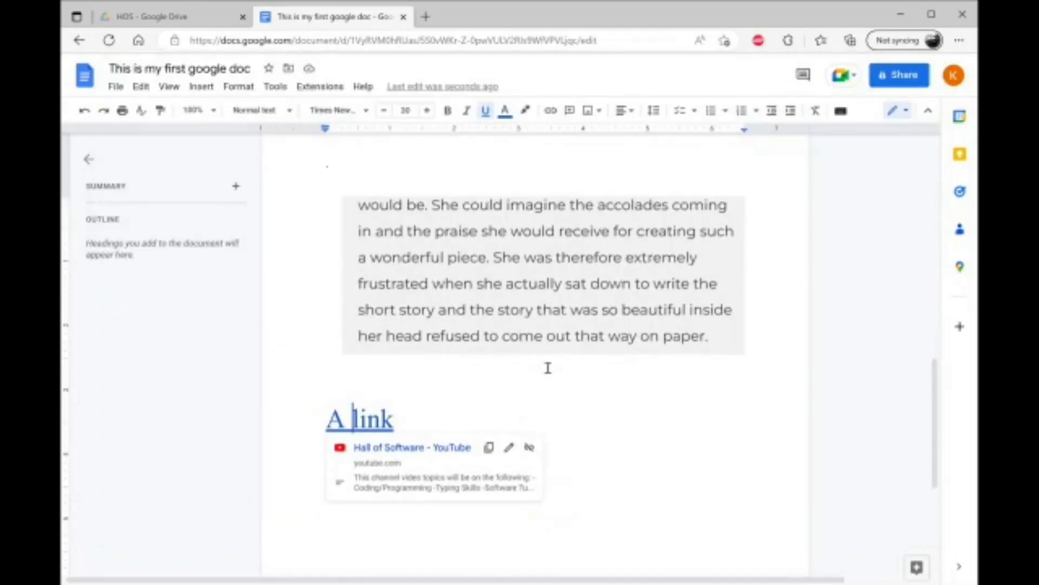